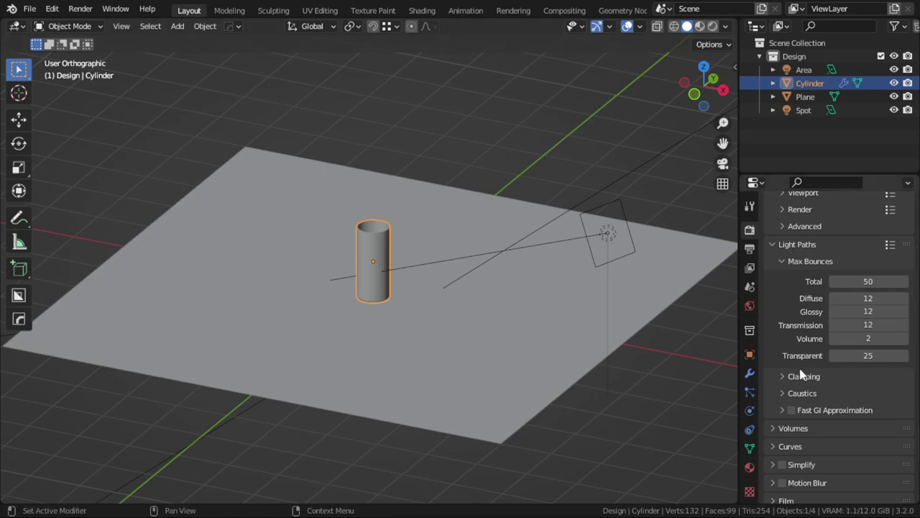
Expand the Caustics subpanel in Light Paths and select the ground plane
{"action": "left_click", "coordinate": [802, 393]}
{"action": "scroll", "coordinate": [802, 392], "scroll_direction": "down", "scroll_amount": 3}
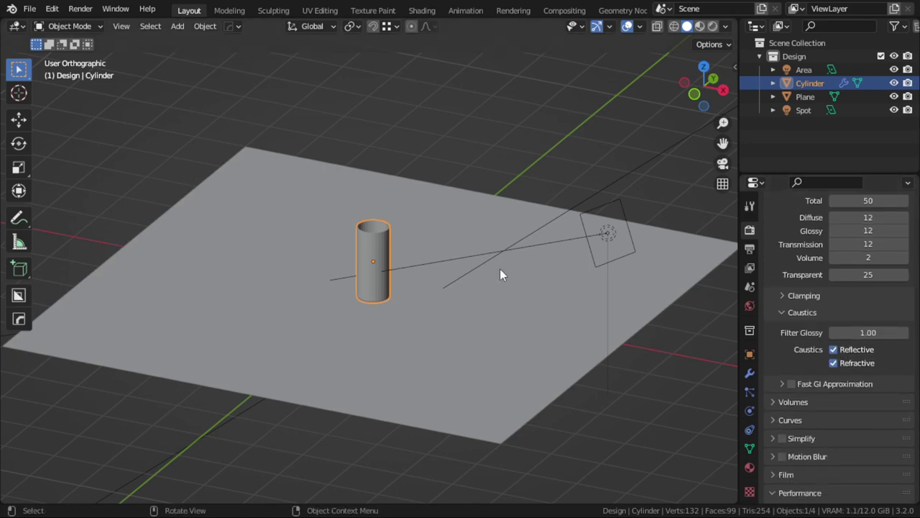
{"action": "left_click", "coordinate": [611, 302]}
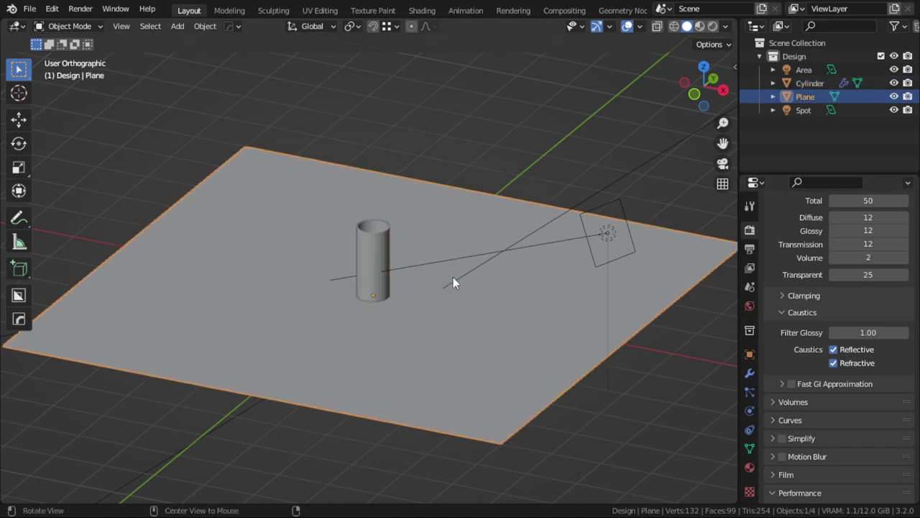
Orbit and zoom the viewport toward the cylinder for a tilted view of the plane
{"action": "middle_click_drag", "start_coordinate": [453, 278], "coordinate": [532, 273]}
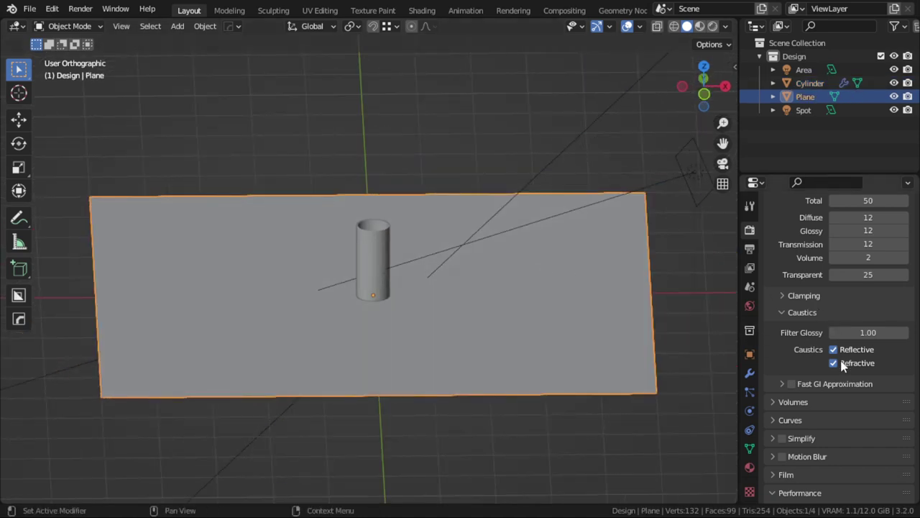
{"action": "middle_click_drag", "start_coordinate": [401, 275], "coordinate": [458, 270]}
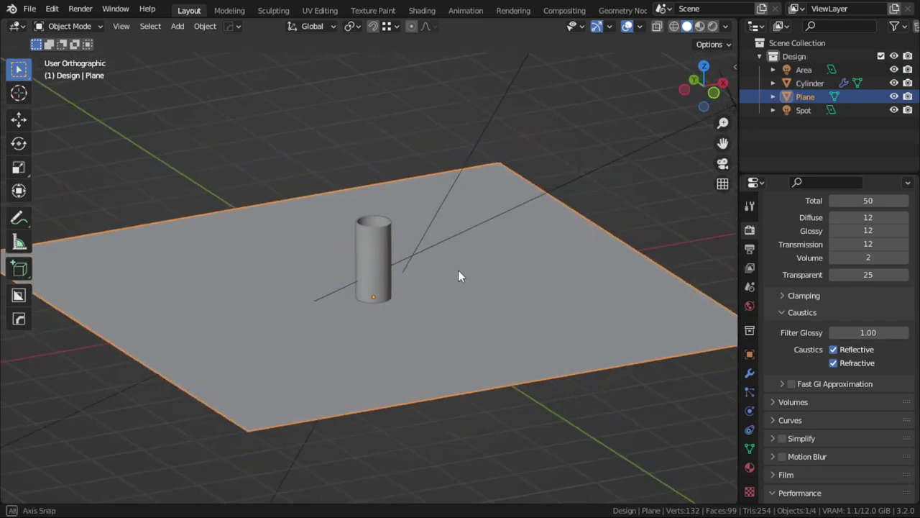
{"action": "scroll", "coordinate": [427, 249], "scroll_direction": "up", "scroll_amount": 3}
{"action": "scroll", "coordinate": [432, 258], "scroll_direction": "up", "scroll_amount": 2}
{"action": "scroll", "coordinate": [432, 258], "scroll_direction": "up", "scroll_amount": 1}
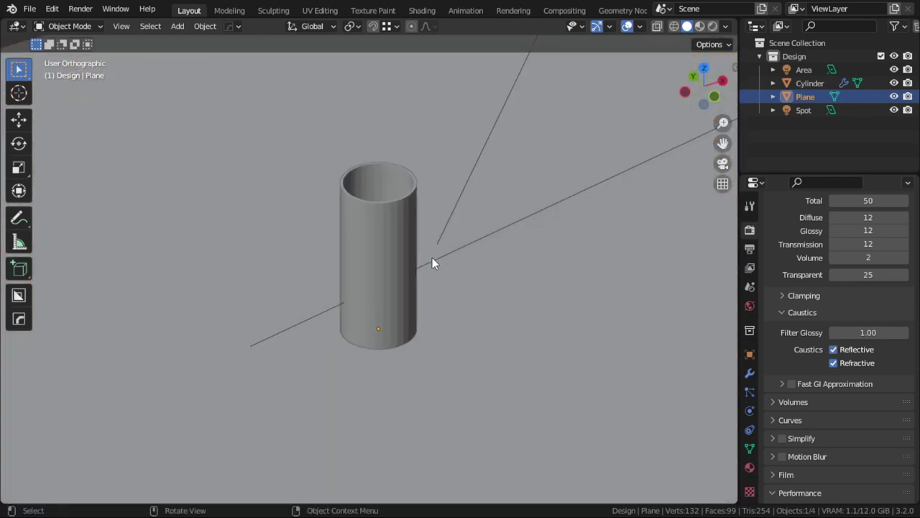
{"action": "key", "text": "shift+a"}
Add a camera aligned to the current view
{"action": "left_click", "coordinate": [392, 289]}
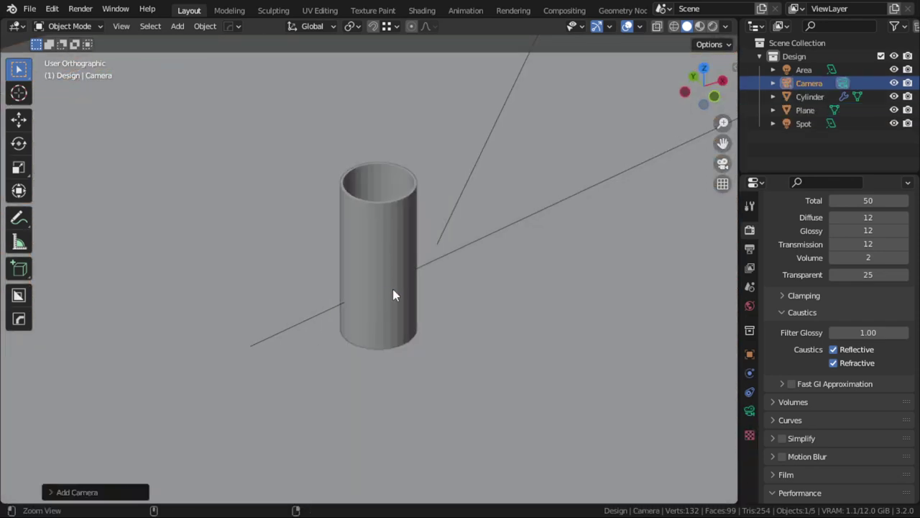
{"action": "key", "text": "ctrl+alt+KP_0"}
{"action": "middle_click_drag", "start_coordinate": [396, 287], "coordinate": [384, 272]}
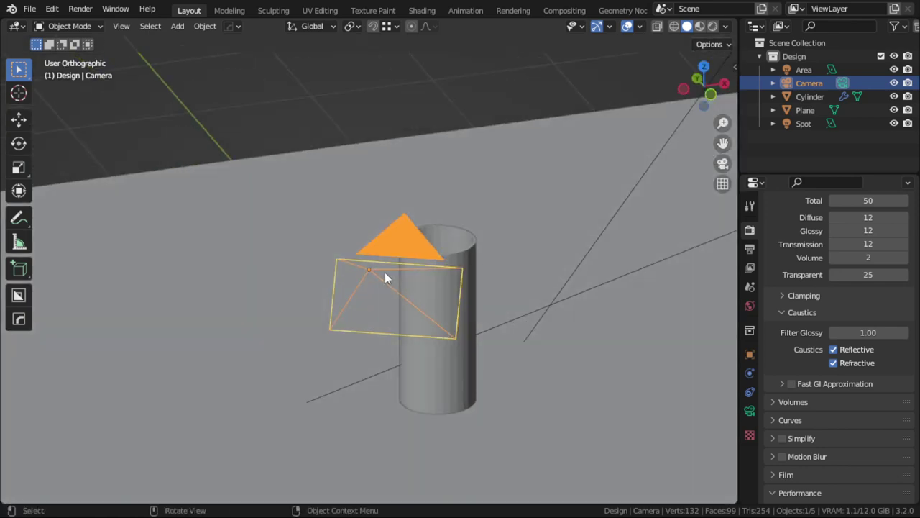
Enable Camera to View in the sidebar and frame the cylinder through the camera
{"action": "key", "text": "n"}
{"action": "left_click", "coordinate": [730, 127]}
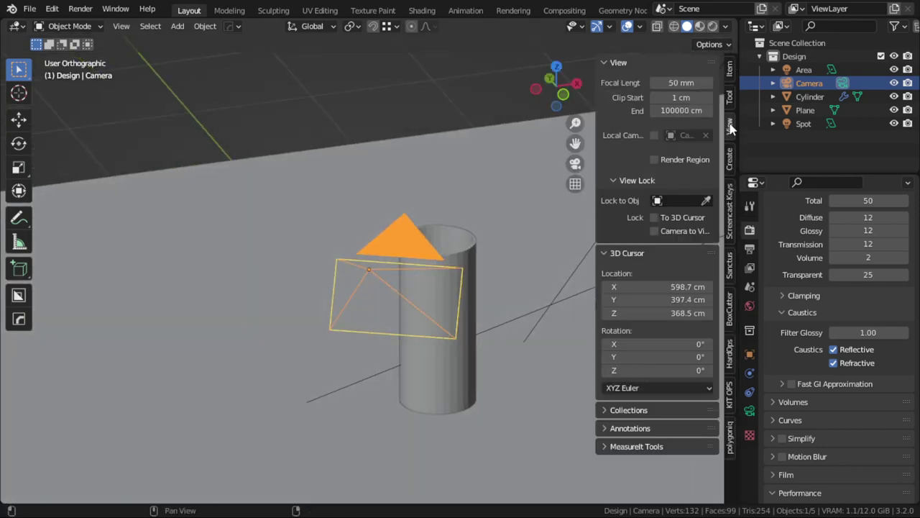
{"action": "left_click", "coordinate": [667, 232]}
{"action": "key", "text": "KP_0"}
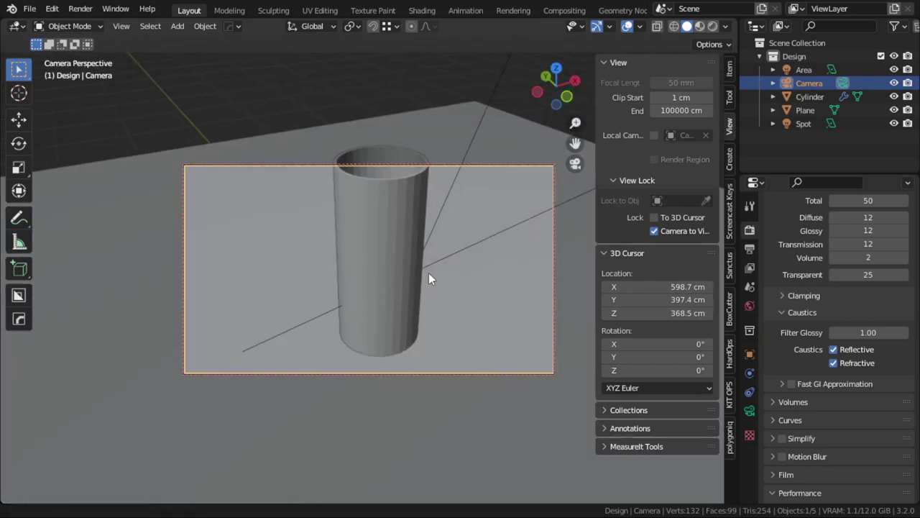
{"action": "mouse_move", "coordinate": [375, 263]}
{"action": "middle_mouse_down", "text": "shift"}
{"action": "mouse_move", "coordinate": [422, 245]}
{"action": "mouse_move", "coordinate": [356, 246]}
{"action": "middle_mouse_up", "text": "shift"}
{"action": "key", "text": "n"}
{"action": "mouse_move", "coordinate": [438, 248]}
{"action": "middle_mouse_down"}
{"action": "mouse_move", "coordinate": [476, 250]}
{"action": "mouse_move", "coordinate": [437, 222]}
{"action": "mouse_move", "coordinate": [463, 241]}
{"action": "middle_mouse_up"}
Rescale the area light and enlarge the ground plane, then tilt the camera slightly
{"action": "left_click", "coordinate": [489, 254]}
{"action": "key", "text": "s"}
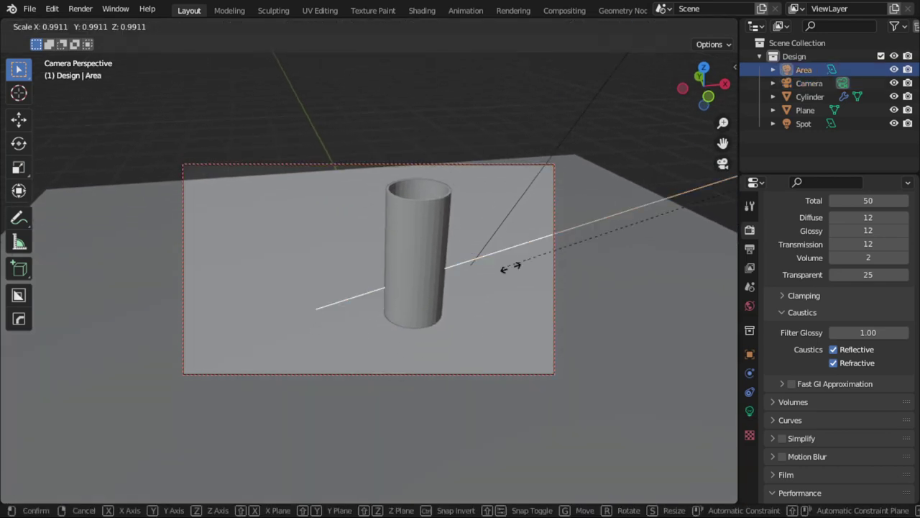
{"action": "left_click", "coordinate": [607, 267]}
{"action": "left_click", "coordinate": [509, 303]}
{"action": "key", "text": "s"}
{"action": "left_click", "coordinate": [564, 284]}
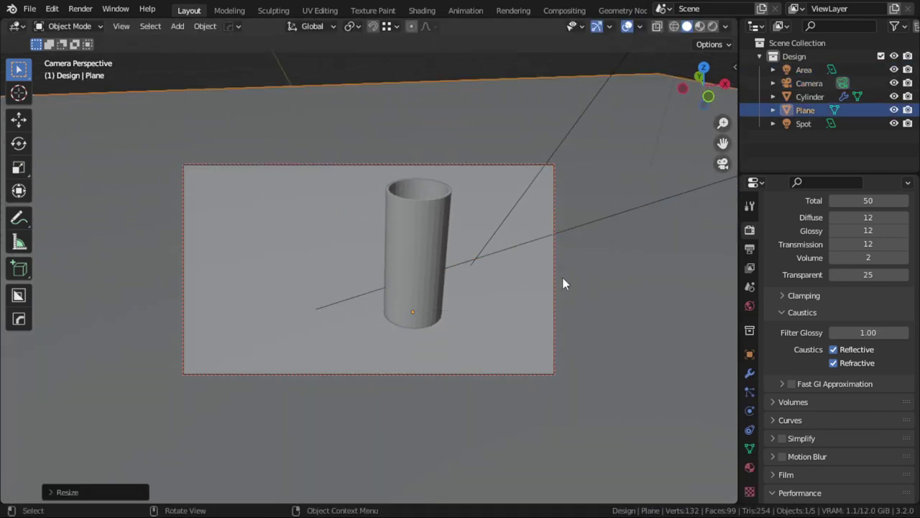
{"action": "mouse_move", "coordinate": [564, 283]}
{"action": "middle_mouse_down"}
{"action": "mouse_move", "coordinate": [456, 261]}
{"action": "mouse_move", "coordinate": [463, 256]}
{"action": "middle_mouse_up"}
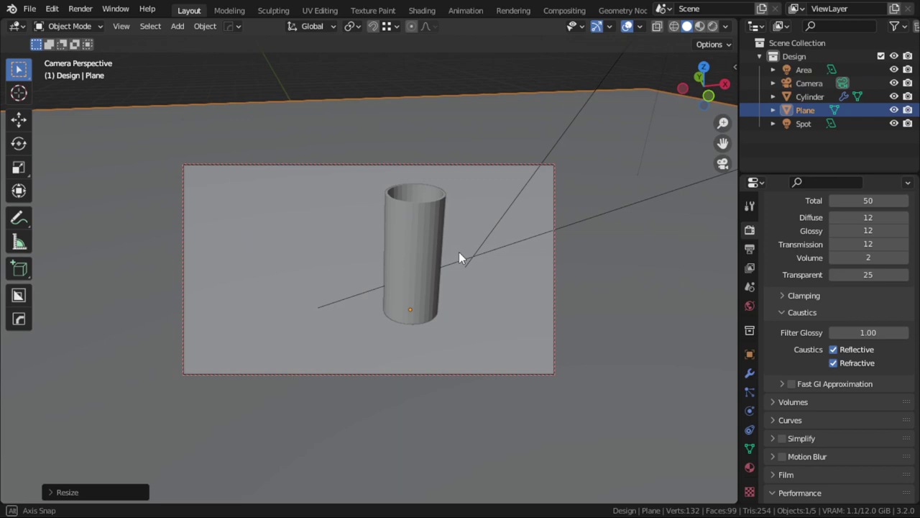
Preview in Rendered shading, toggle Reflective and Refractive caustics off and back on, then start Render Image
{"action": "left_click", "coordinate": [713, 26]}
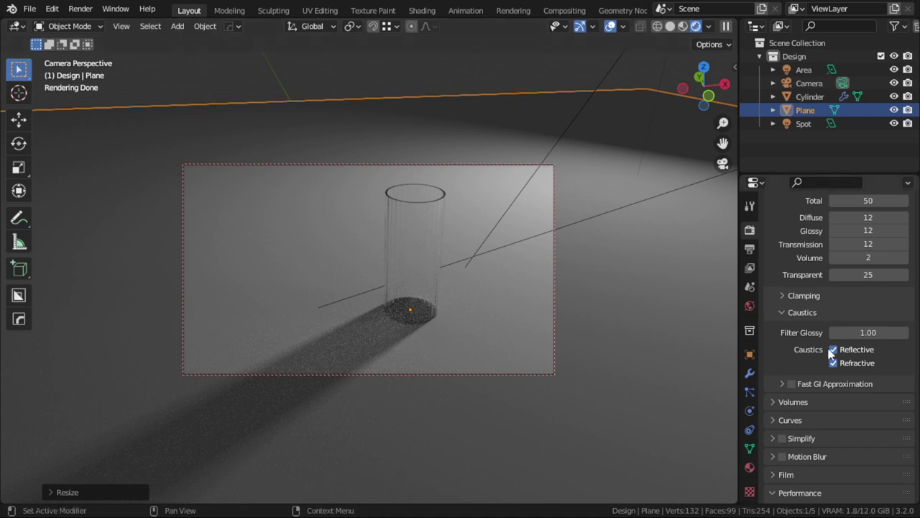
{"action": "left_click_drag", "start_coordinate": [833, 350], "coordinate": [833, 363]}
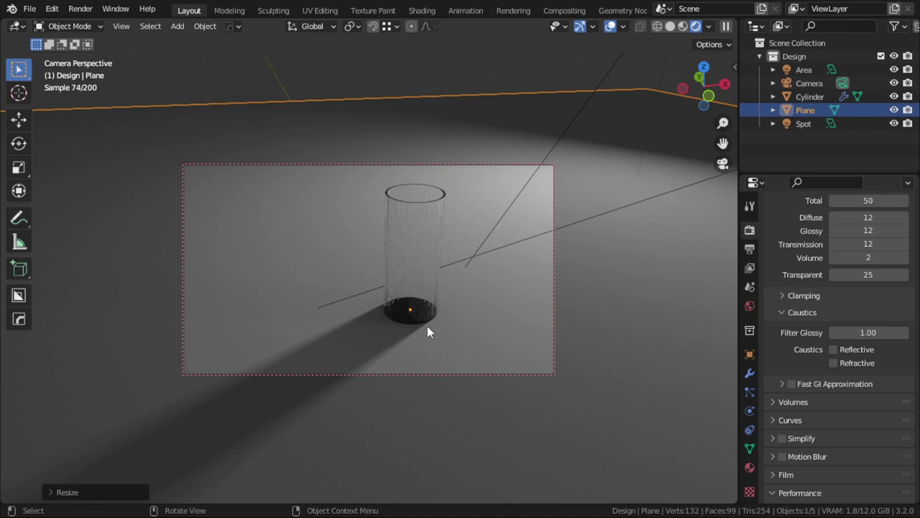
{"action": "left_click_drag", "start_coordinate": [855, 349], "coordinate": [856, 363]}
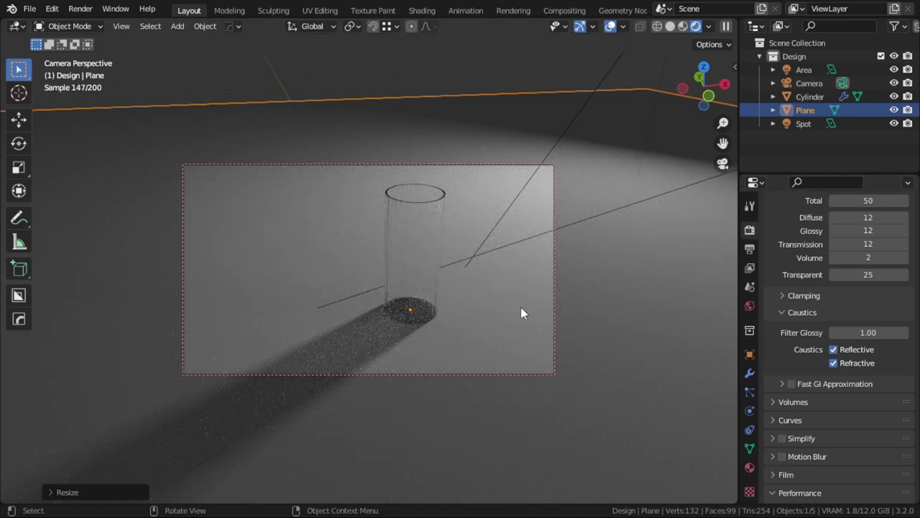
{"action": "left_click", "coordinate": [80, 9]}
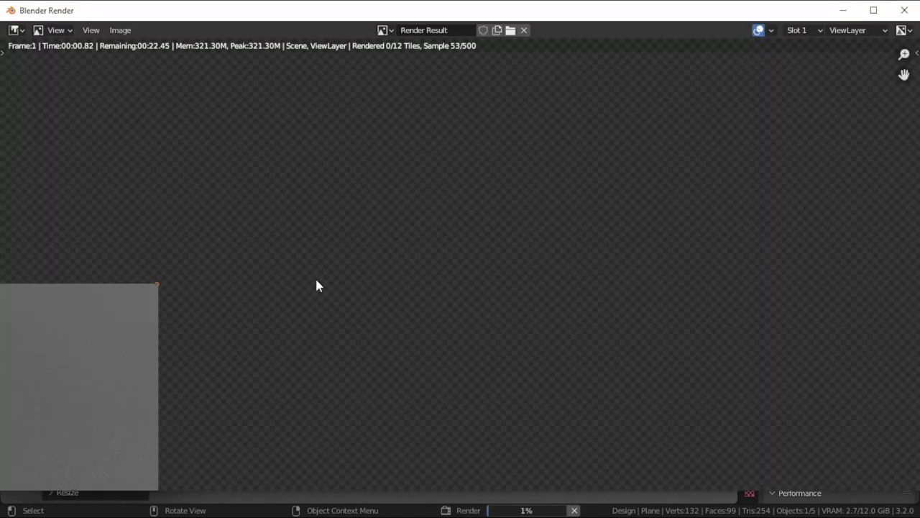
Zoom in and out to inspect the finished caustics render, then close the render window
{"action": "key", "text": "Home"}
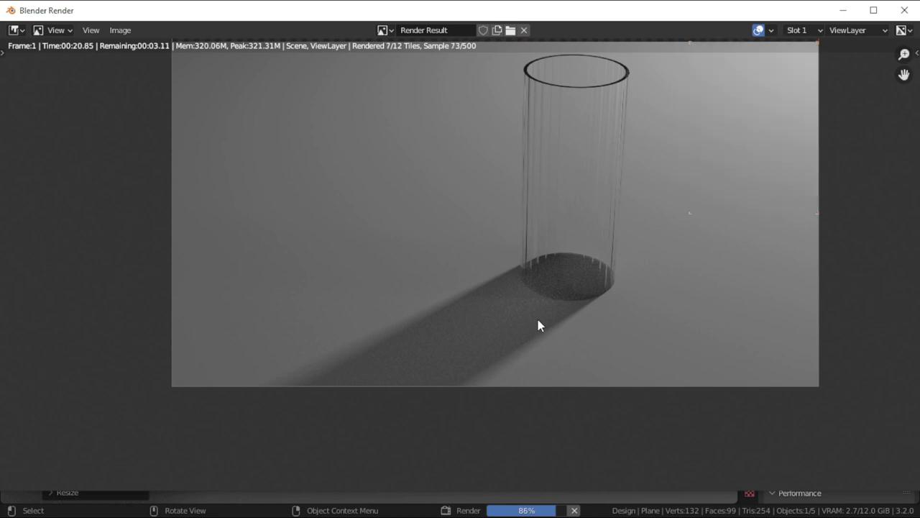
{"action": "scroll", "coordinate": [526, 281], "scroll_direction": "up", "scroll_amount": 2}
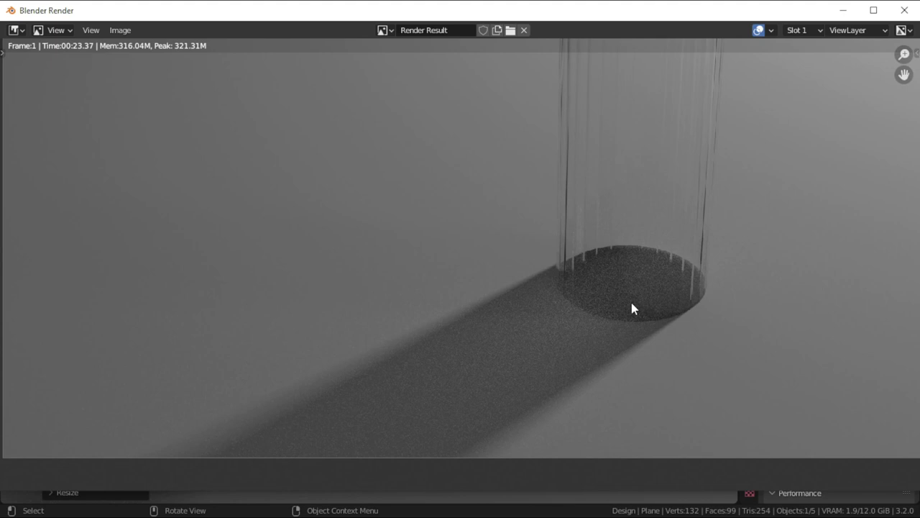
{"action": "scroll", "coordinate": [632, 308], "scroll_direction": "down", "scroll_amount": 1}
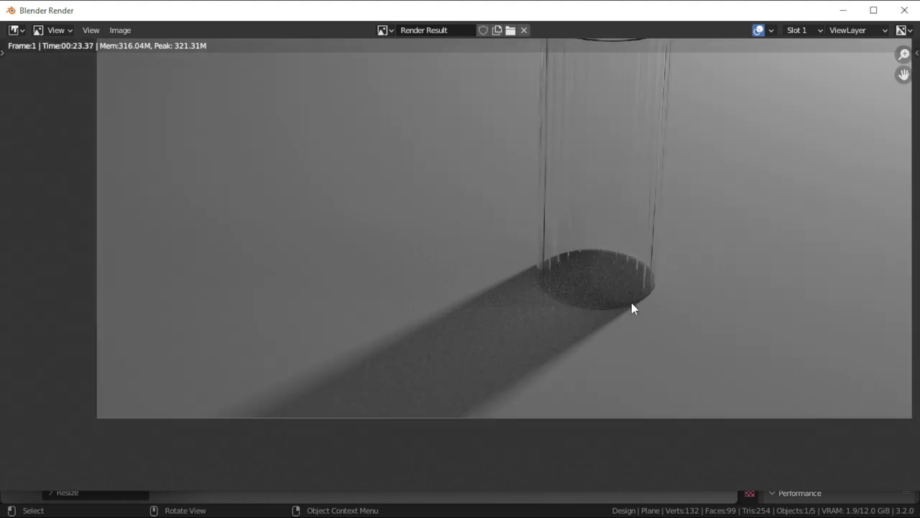
{"action": "scroll", "coordinate": [611, 309], "scroll_direction": "down", "scroll_amount": 1}
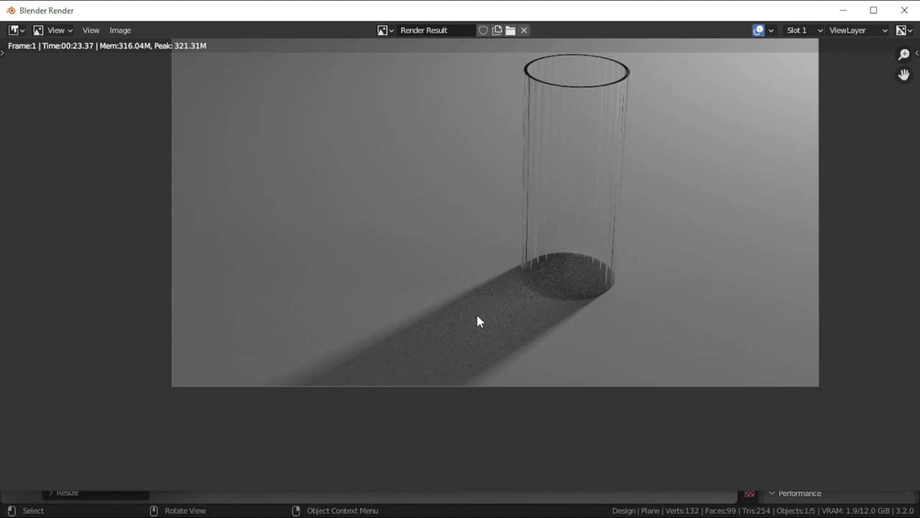
{"action": "scroll", "coordinate": [550, 295], "scroll_direction": "up", "scroll_amount": 1}
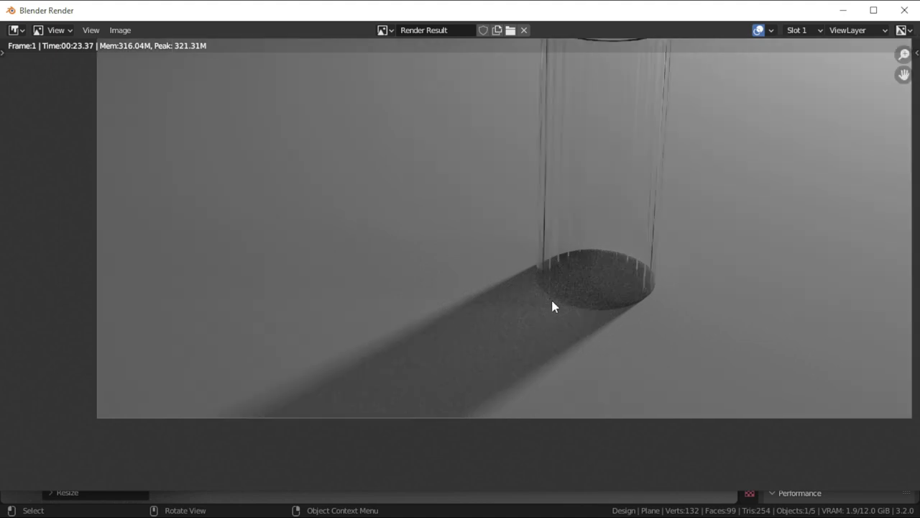
{"action": "scroll", "coordinate": [561, 312], "scroll_direction": "up", "scroll_amount": 1}
{"action": "scroll", "coordinate": [460, 345], "scroll_direction": "down", "scroll_amount": 1}
{"action": "scroll", "coordinate": [431, 359], "scroll_direction": "down", "scroll_amount": 1}
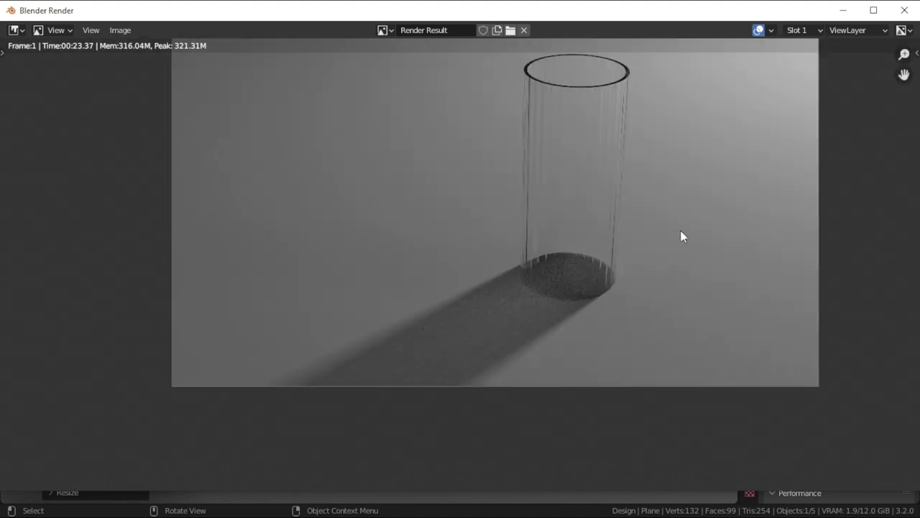
{"action": "left_click", "coordinate": [904, 15]}
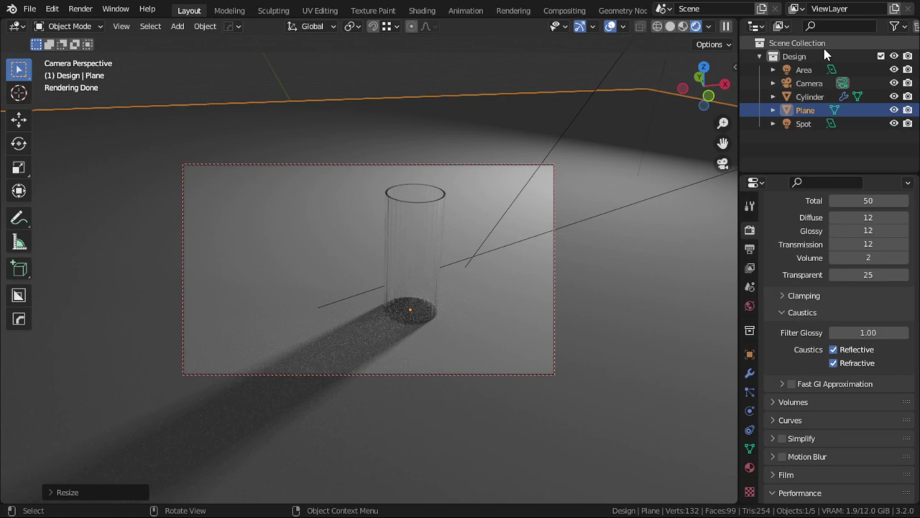
Disable both caustics, return to solid shading in front view, and place the 3D cursor
{"action": "left_click", "coordinate": [833, 350]}
{"action": "left_click", "coordinate": [834, 362]}
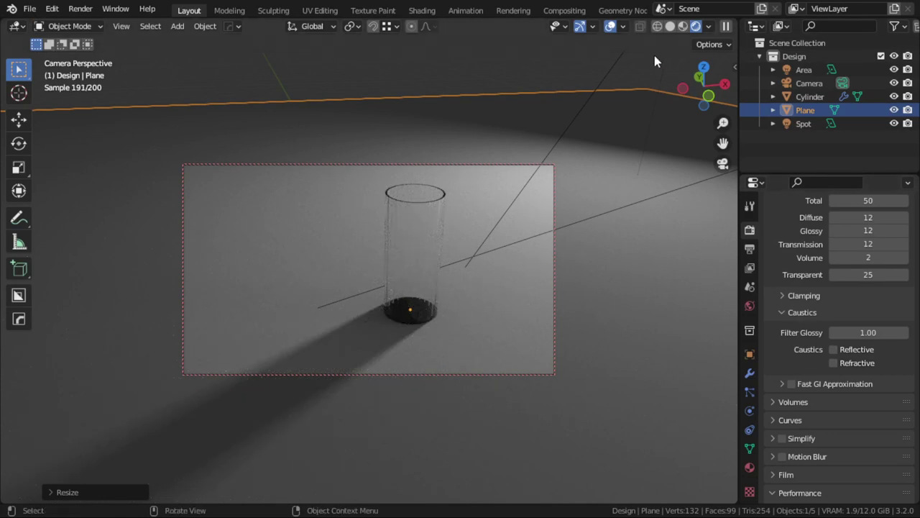
{"action": "left_click", "coordinate": [675, 25]}
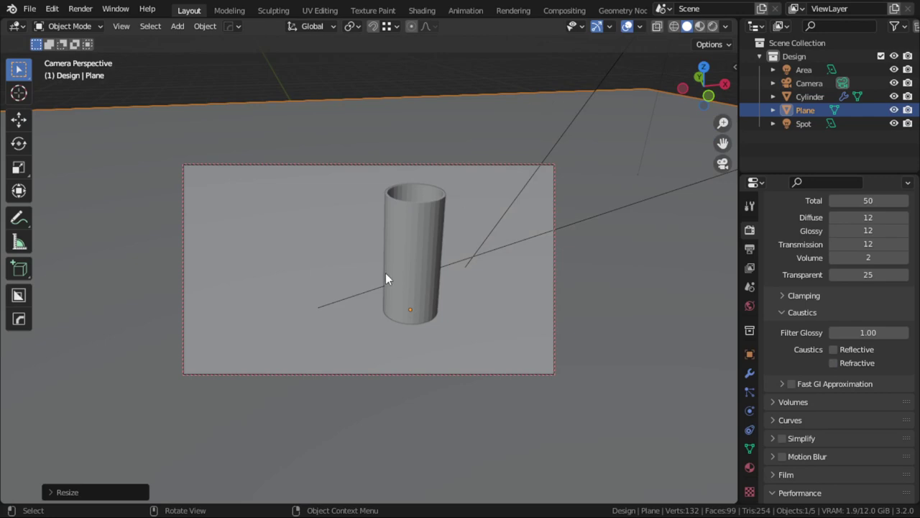
{"action": "key", "text": "KP_1"}
{"action": "right_click", "coordinate": [318, 206], "text": "shift"}
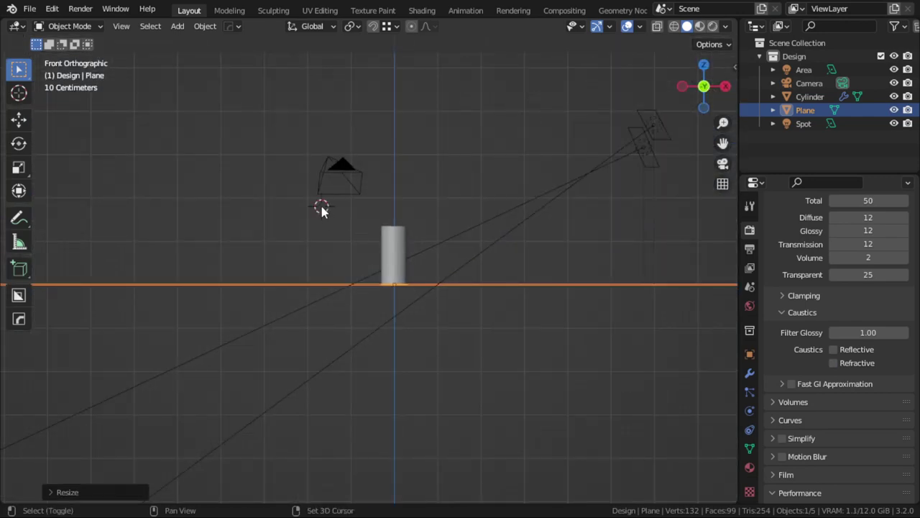
Add a spot light, scale it, move it up-left and tilt it toward the cylinder
{"action": "key", "text": "shift+a"}
{"action": "mouse_move", "coordinate": [284, 203]}
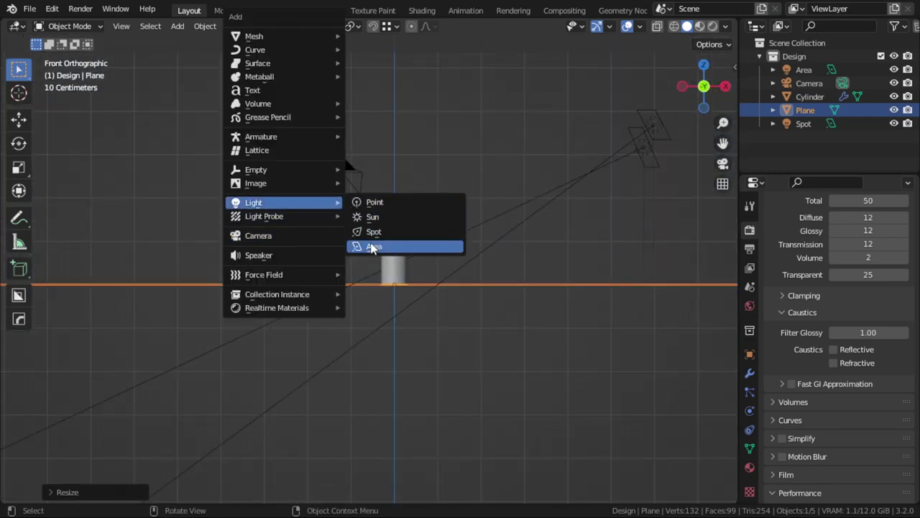
{"action": "left_click", "coordinate": [374, 234]}
{"action": "key", "text": "s"}
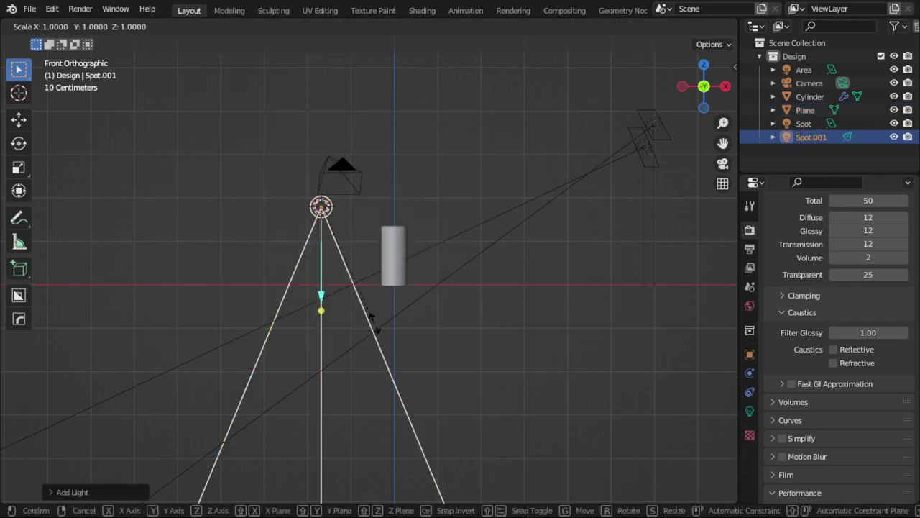
{"action": "left_click", "coordinate": [374, 328]}
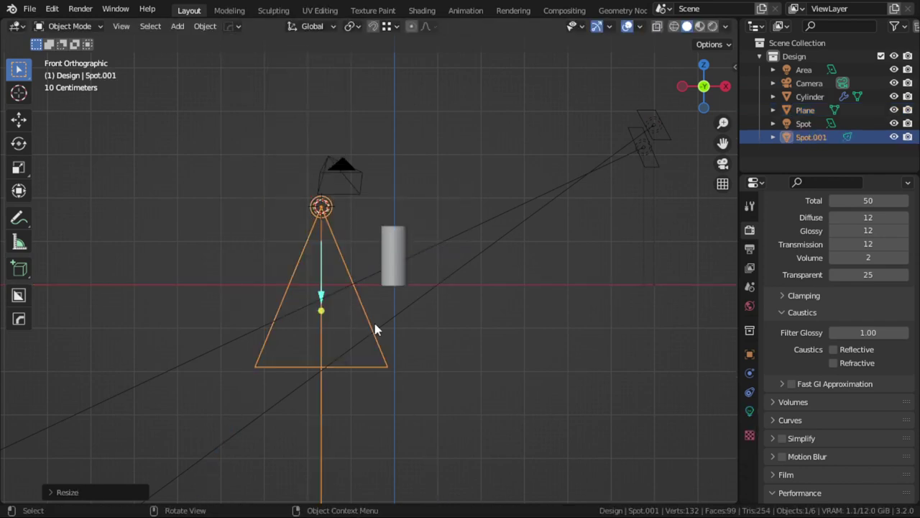
{"action": "key", "text": "g"}
{"action": "left_click", "coordinate": [277, 183]}
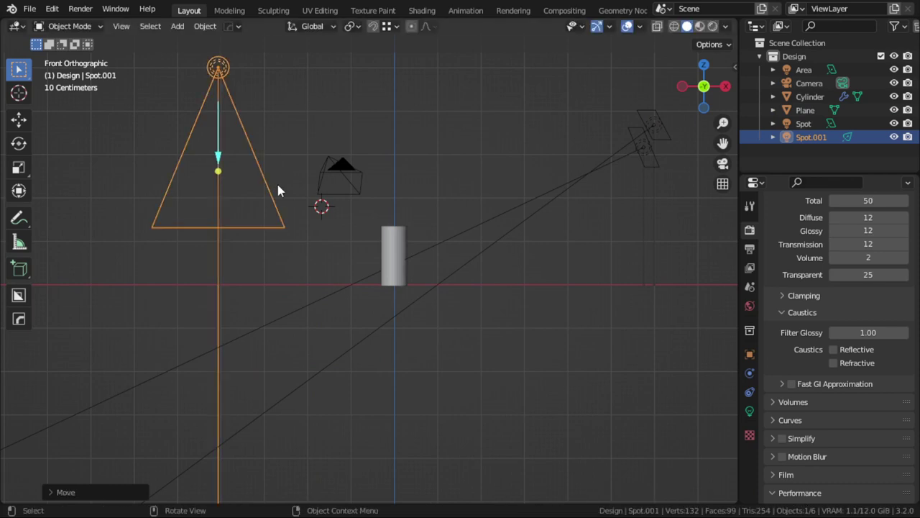
{"action": "key", "text": "r"}
{"action": "left_click", "coordinate": [443, 199]}
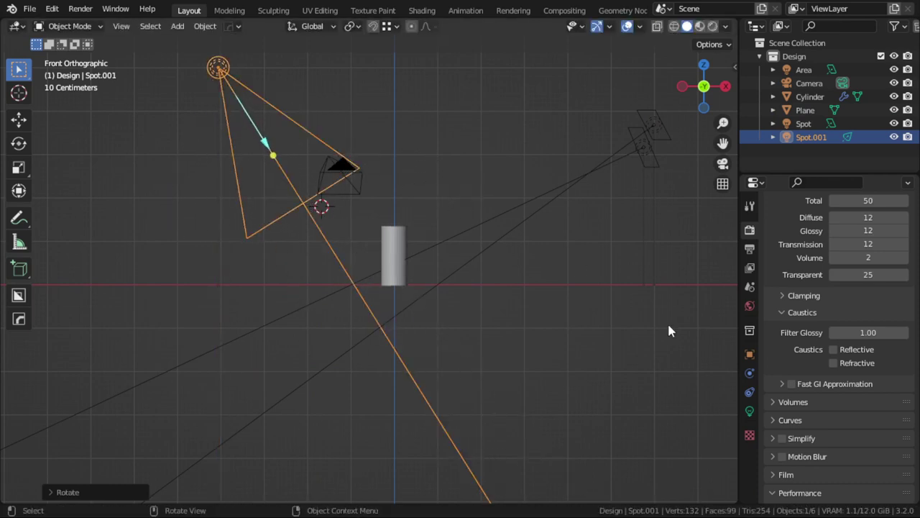
{"action": "left_click", "coordinate": [750, 410]}
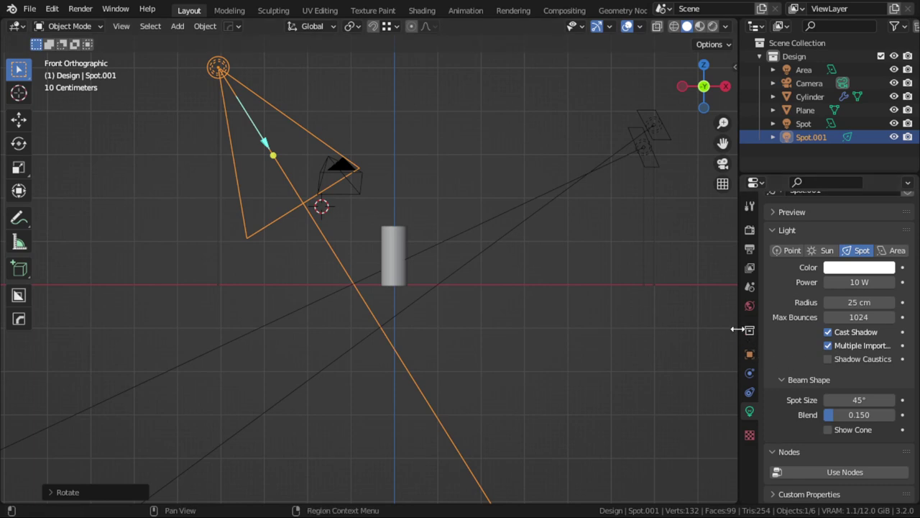
Give Spot.001 400 W power, a 0.001 cm radius and Max Bounces of 1
{"action": "left_click_drag", "start_coordinate": [739, 328], "coordinate": [659, 324]}
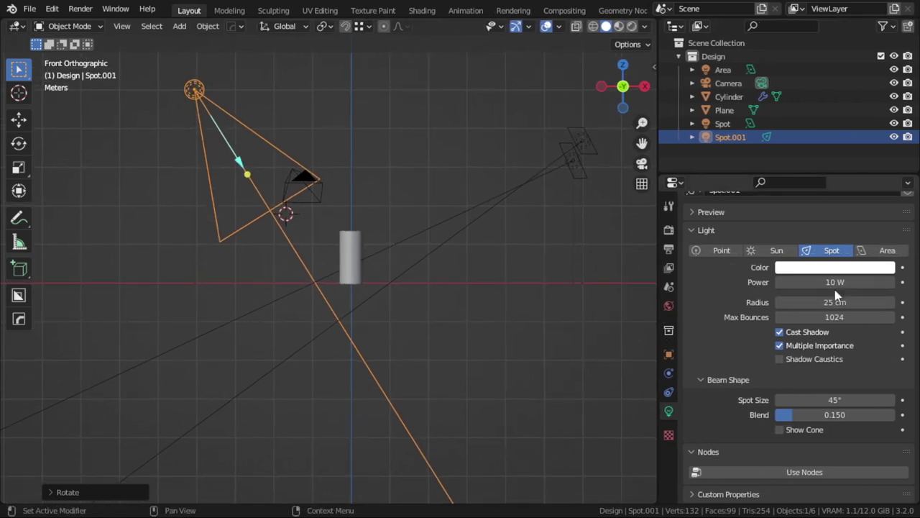
{"action": "left_click", "coordinate": [837, 282]}
{"action": "type", "text": "400"}
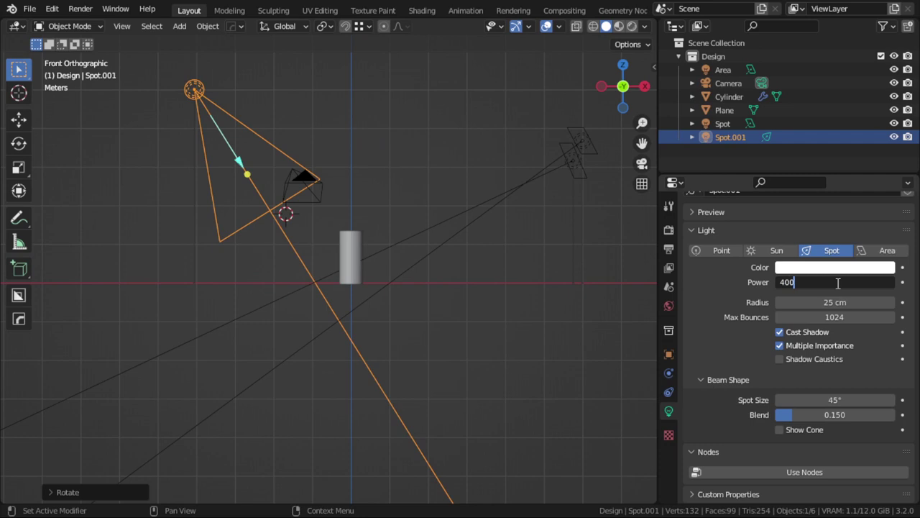
{"action": "key", "text": "Return"}
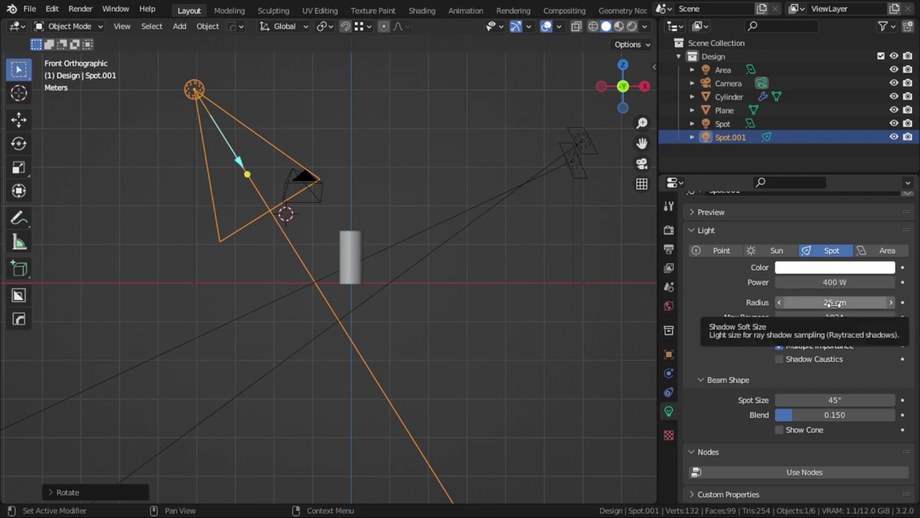
{"action": "left_click", "coordinate": [835, 303]}
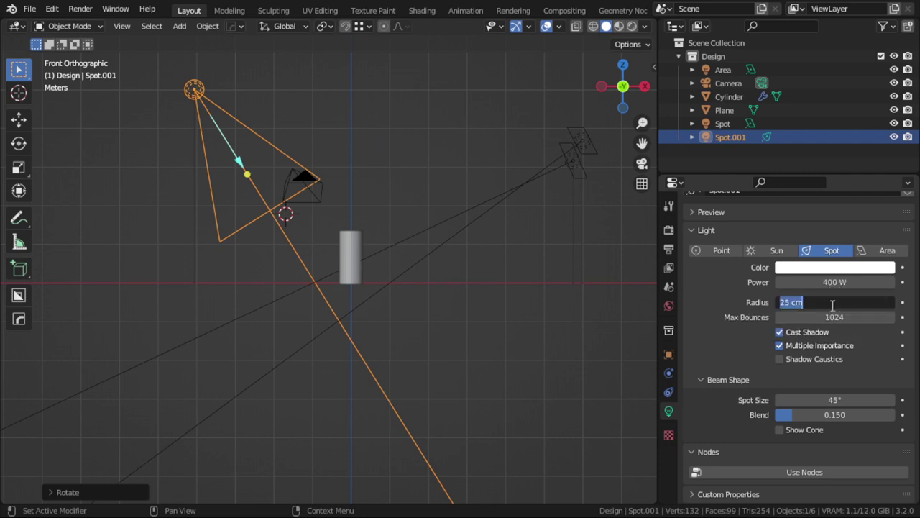
{"action": "type", "text": ".001"}
{"action": "key", "text": "Return"}
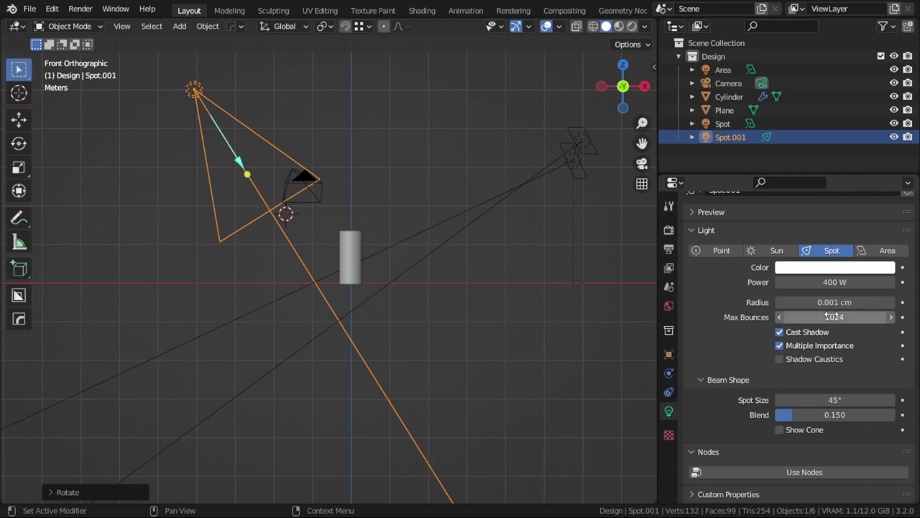
{"action": "left_click", "coordinate": [832, 316]}
{"action": "type", "text": "1"}
{"action": "key", "text": "Return"}
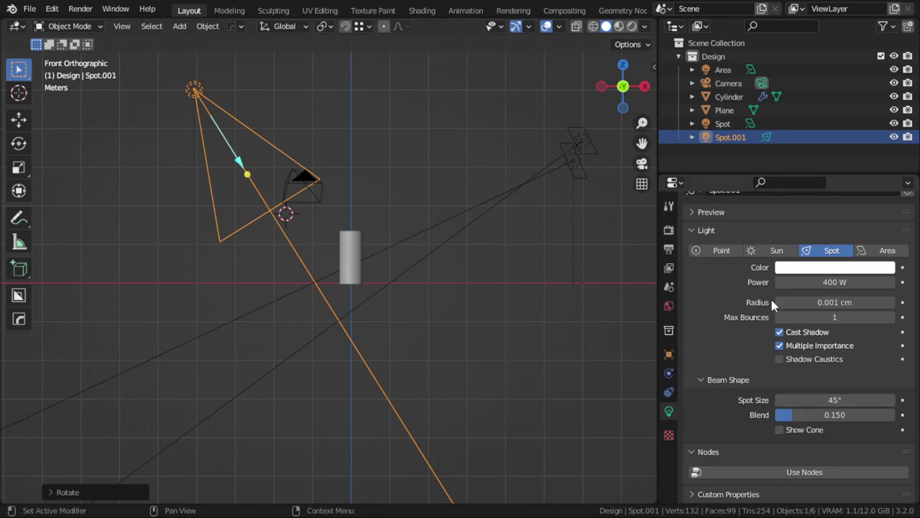
Show Spot.001 in the Shader Editor with Use Nodes enabled and the Emission node centred
{"action": "left_click", "coordinate": [357, 256]}
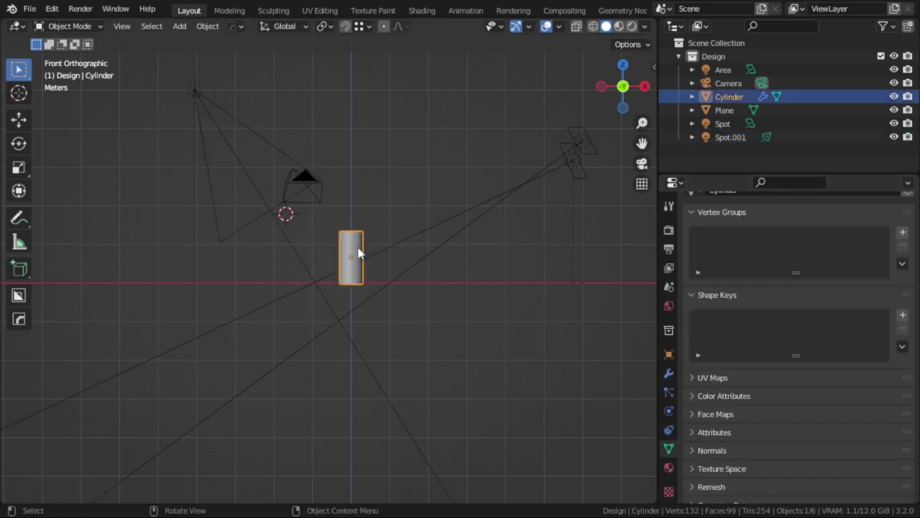
{"action": "left_click", "coordinate": [192, 94]}
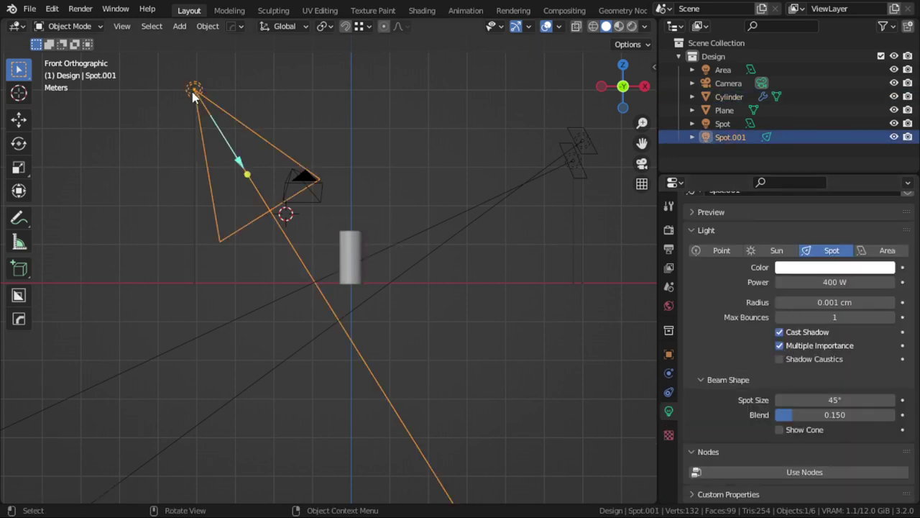
{"action": "left_click", "coordinate": [23, 27]}
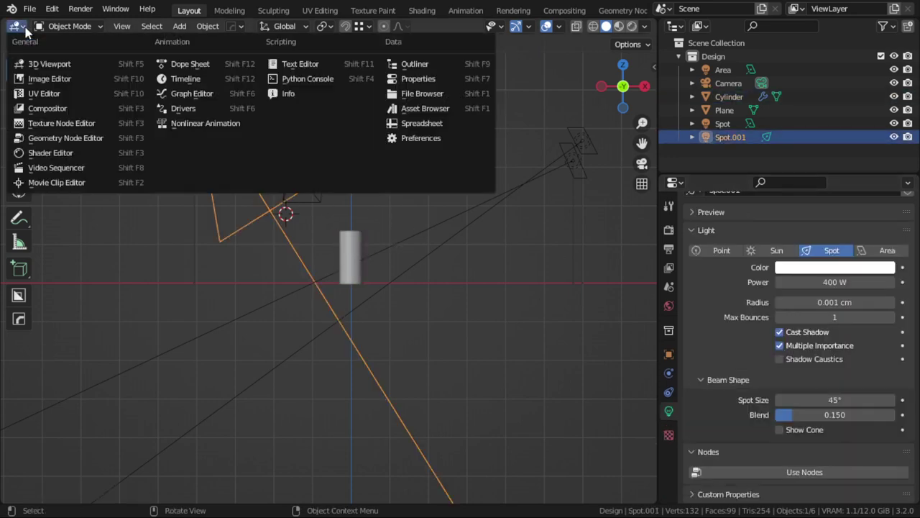
{"action": "left_click", "coordinate": [51, 153]}
{"action": "left_click", "coordinate": [214, 29]}
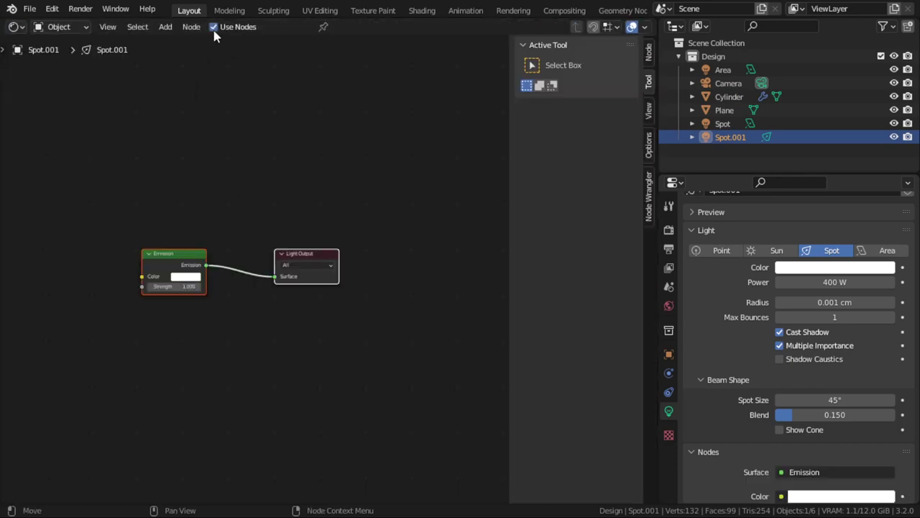
{"action": "middle_click_drag", "start_coordinate": [192, 191], "coordinate": [338, 218]}
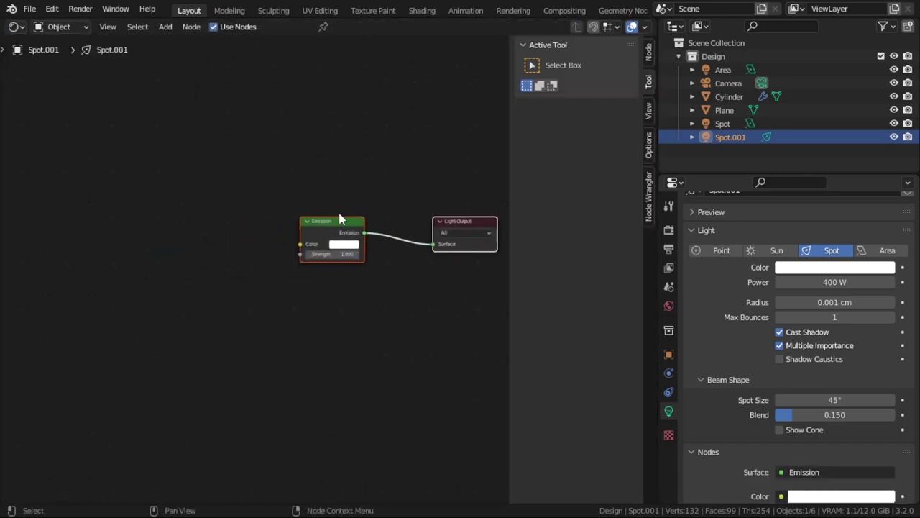
{"action": "left_click", "coordinate": [329, 222]}
{"action": "key", "text": "n"}
{"action": "middle_click_drag", "start_coordinate": [278, 190], "coordinate": [360, 180]}
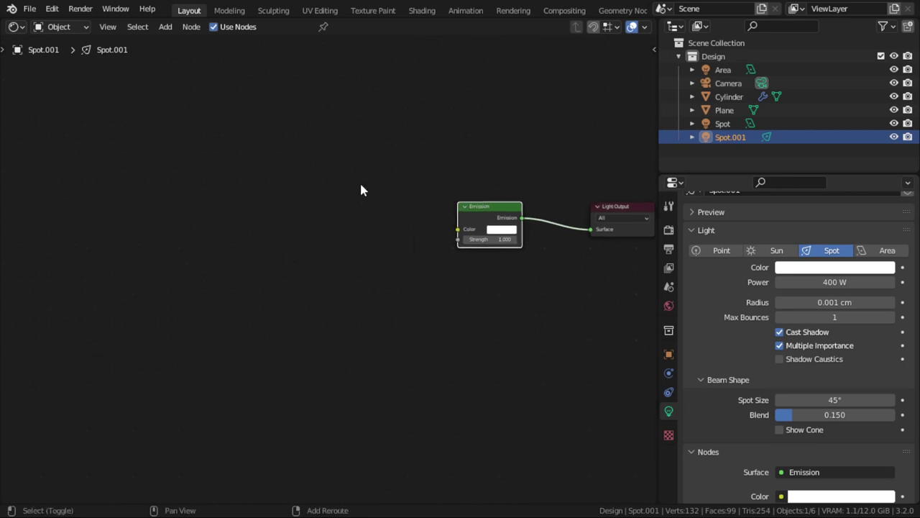
Add Geometry and Mapping nodes to the left of the Emission node
{"action": "key", "text": "shift+a"}
{"action": "type", "text": "ge"}
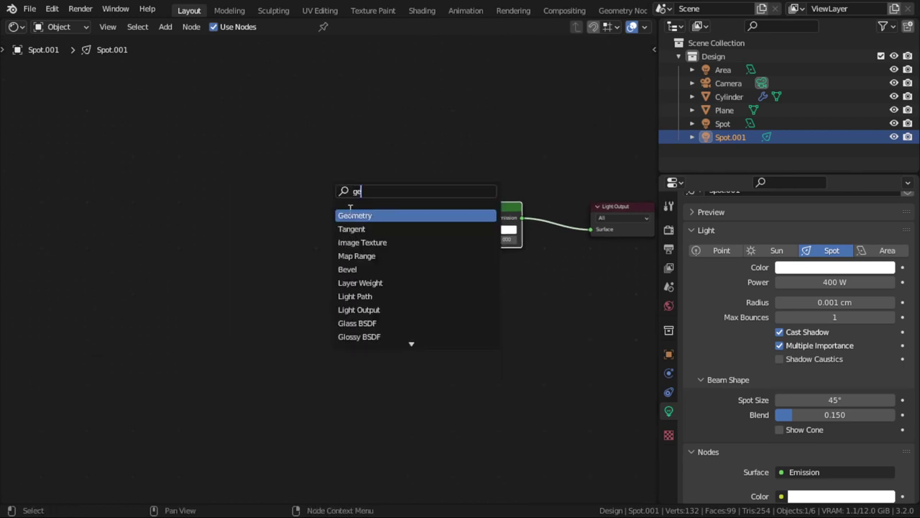
{"action": "left_click", "coordinate": [351, 210]}
{"action": "left_click", "coordinate": [180, 195]}
{"action": "left_click_drag", "start_coordinate": [220, 185], "coordinate": [202, 180]}
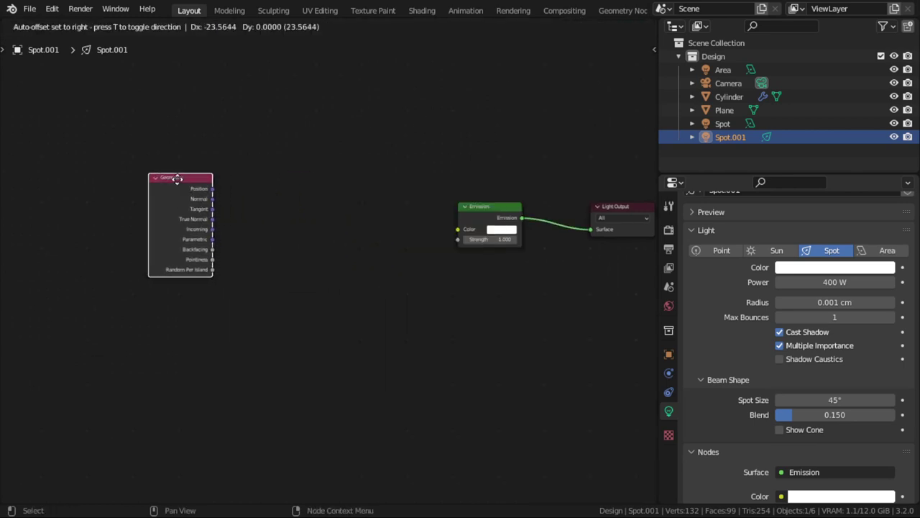
{"action": "key", "text": "shift+a"}
{"action": "left_click", "coordinate": [284, 183]}
{"action": "type", "text": "map"}
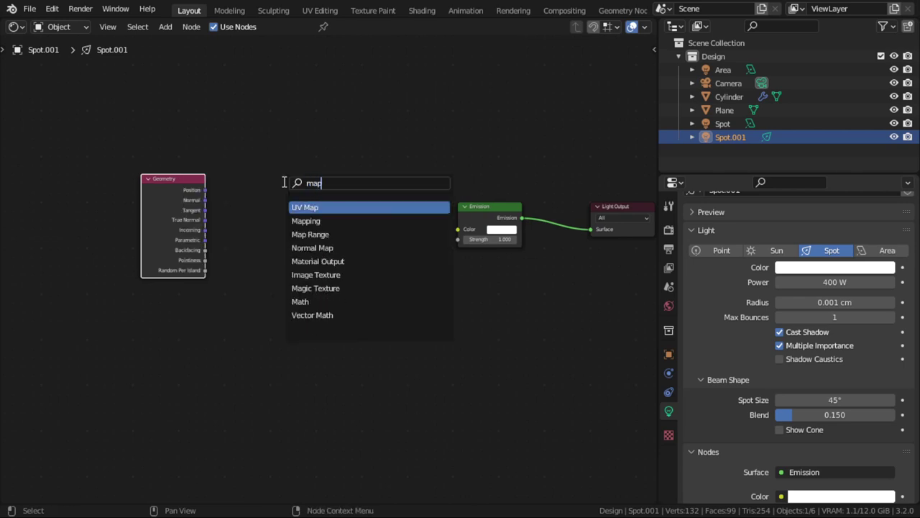
{"action": "type", "text": "p"}
{"action": "key", "text": "Return"}
{"action": "left_click", "coordinate": [255, 188]}
Add a Wave Texture, linking Geometry Normal to its Vector and its Color to Emission Color
{"action": "key", "text": "shift+a"}
{"action": "left_click", "coordinate": [363, 188]}
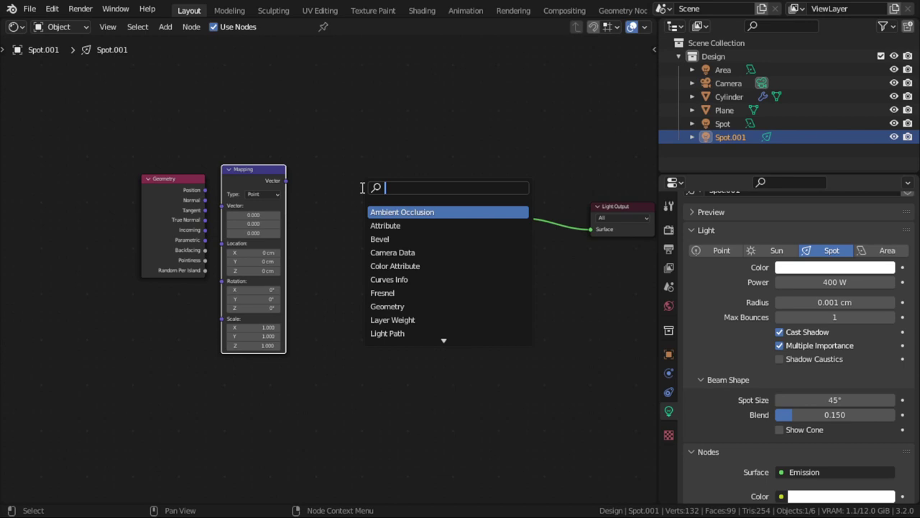
{"action": "type", "text": "w"}
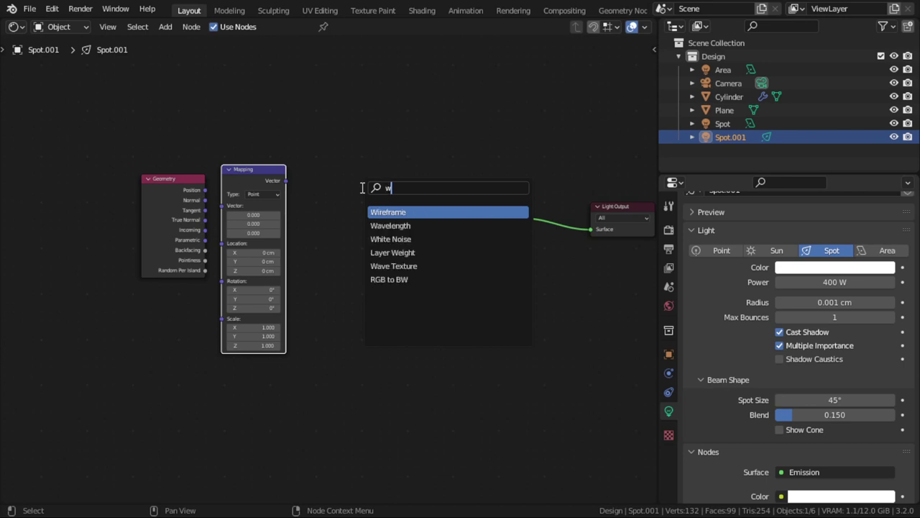
{"action": "type", "text": "ave"}
{"action": "left_click", "coordinate": [395, 224]}
{"action": "left_click", "coordinate": [340, 223]}
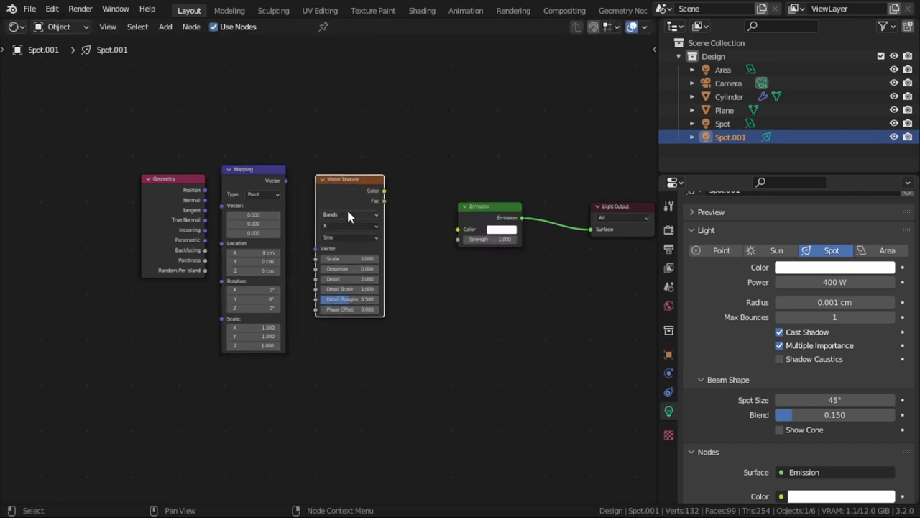
{"action": "scroll", "coordinate": [185, 129], "scroll_direction": "up", "scroll_amount": 1}
{"action": "left_click_drag", "start_coordinate": [186, 189], "coordinate": [325, 245]}
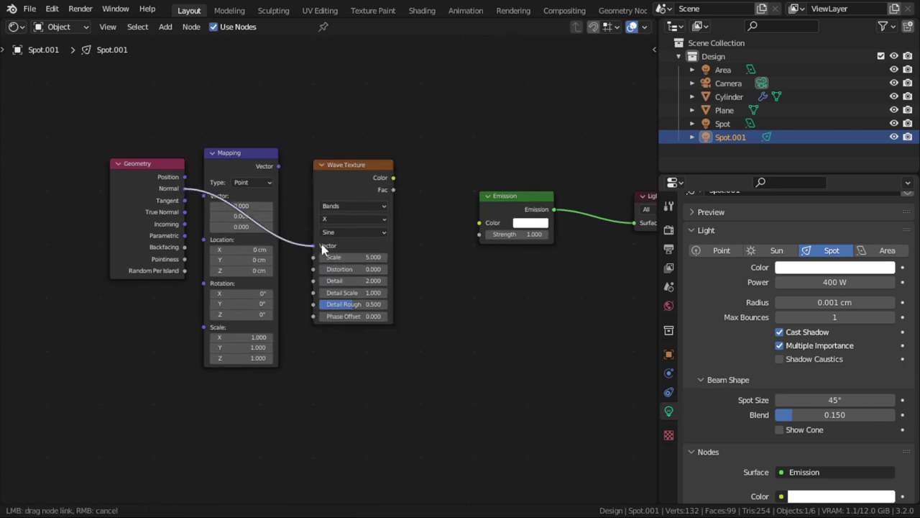
{"action": "left_click_drag", "start_coordinate": [233, 167], "coordinate": [234, 302]}
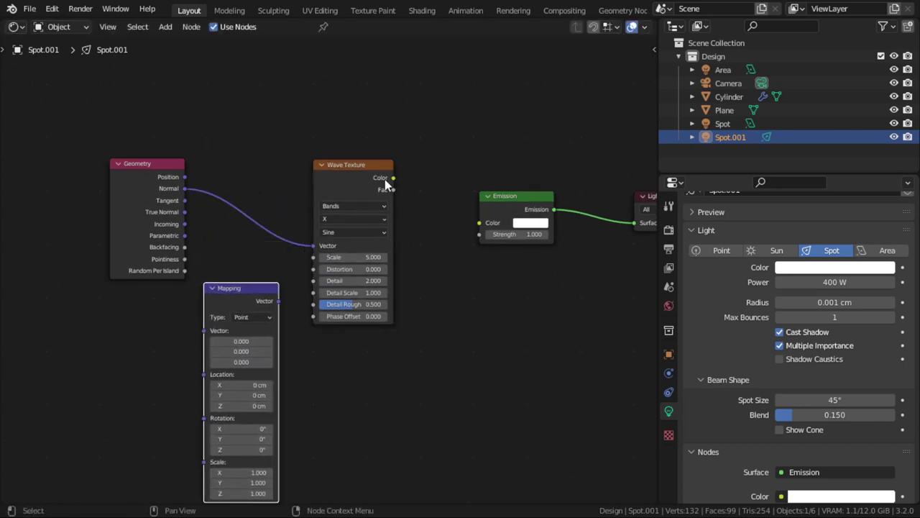
{"action": "left_click_drag", "start_coordinate": [393, 177], "coordinate": [480, 223]}
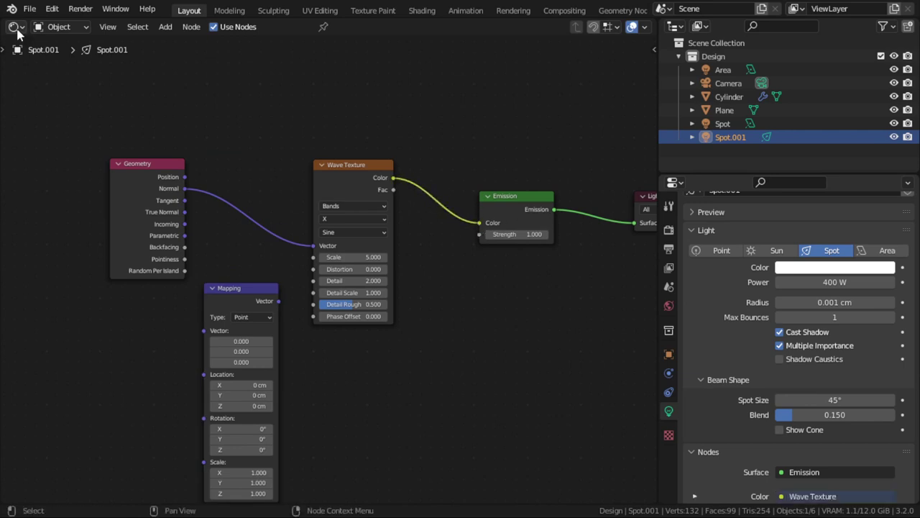
{"action": "left_click", "coordinate": [16, 27]}
Return to a 3D Viewport in rendered camera view and move Spot.001 beside the cylinder
{"action": "left_click", "coordinate": [31, 52]}
{"action": "left_click", "coordinate": [15, 27]}
{"action": "left_click", "coordinate": [43, 63]}
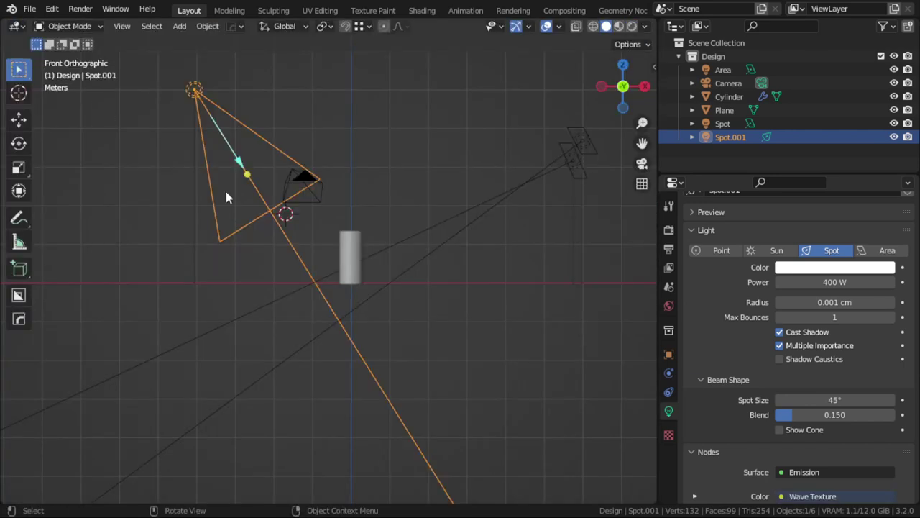
{"action": "key", "text": "KP_0"}
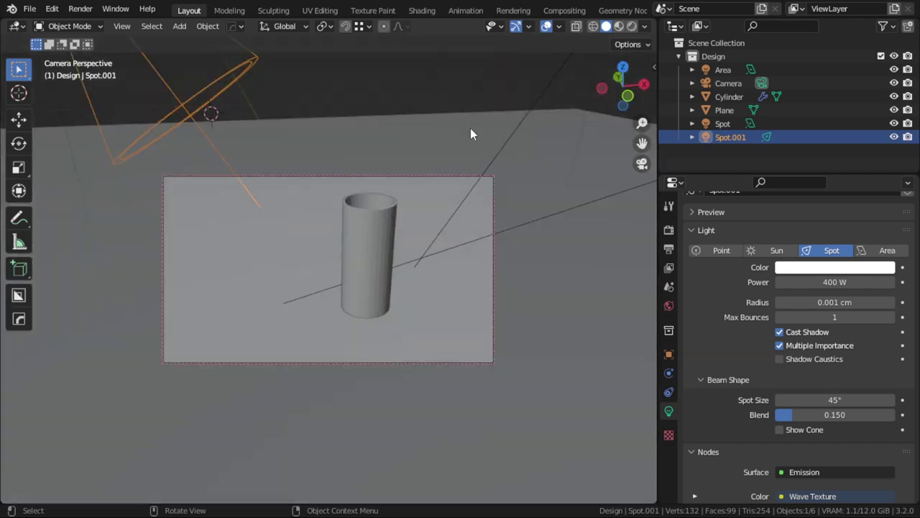
{"action": "key", "text": "z"}
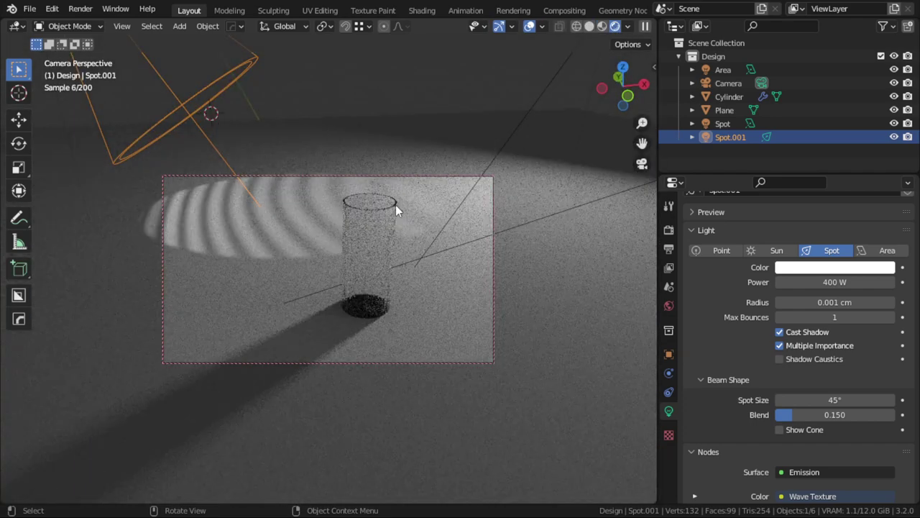
{"action": "key", "text": "g"}
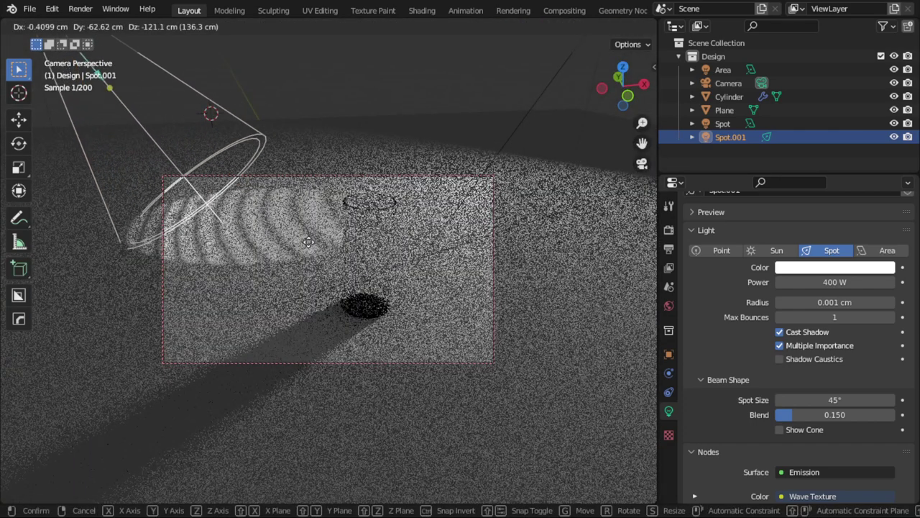
{"action": "left_click", "coordinate": [331, 275]}
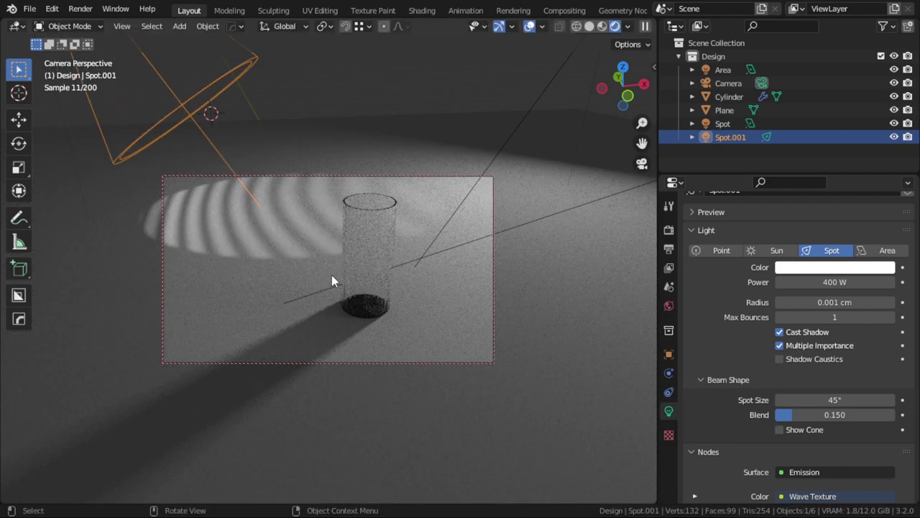
{"action": "key", "text": "KP_7"}
{"action": "key", "text": "g"}
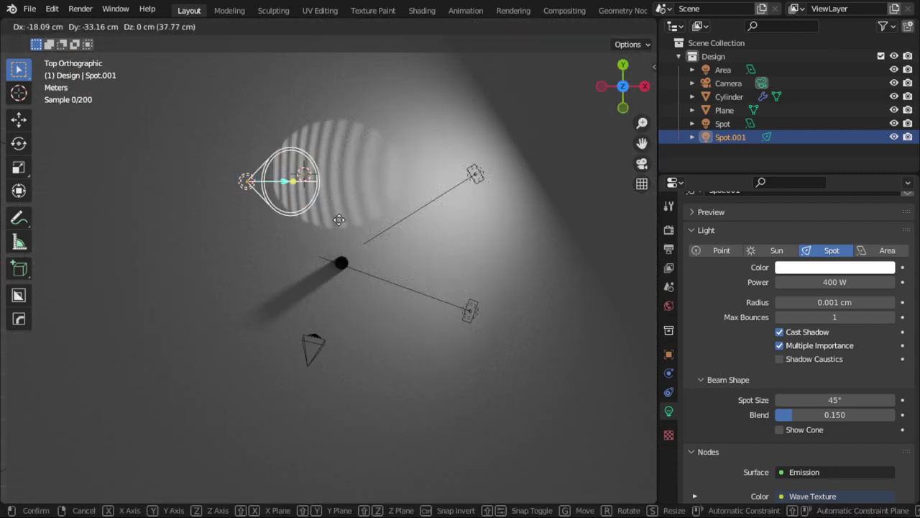
{"action": "left_click", "coordinate": [331, 301]}
Narrow Spot.001's Spot Size from 45° to 10.2° and move it closer to the cylinder
{"action": "key", "text": "s"}
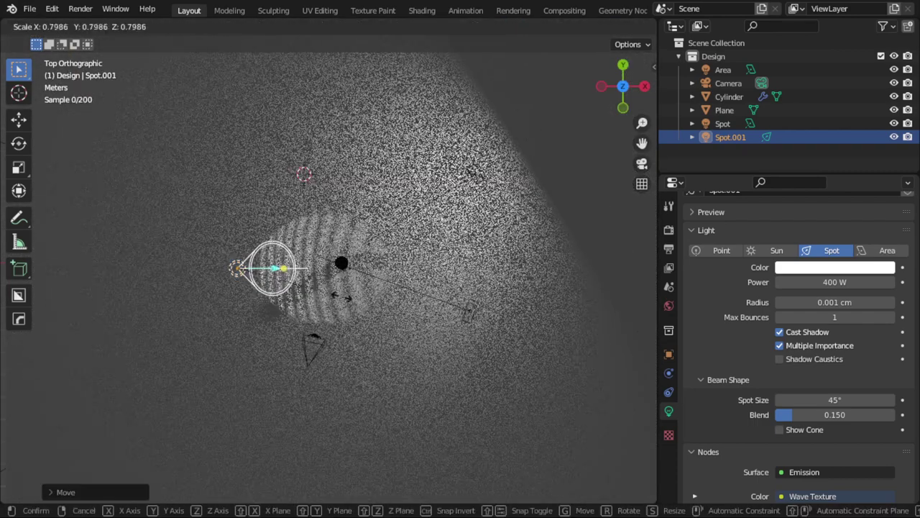
{"action": "right_click", "coordinate": [333, 297]}
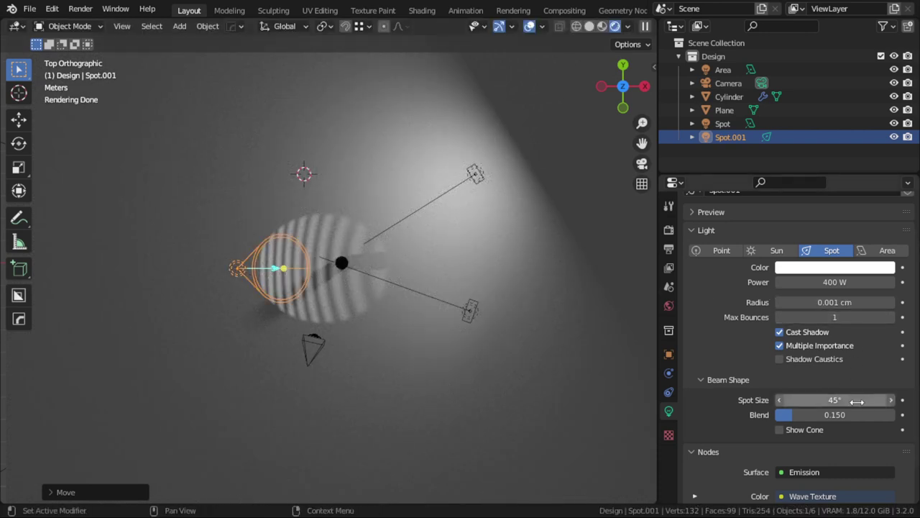
{"action": "mouse_move", "coordinate": [848, 400]}
{"action": "left_mouse_down"}
{"action": "mouse_move", "coordinate": [762, 400]}
{"action": "mouse_move", "coordinate": [773, 400]}
{"action": "left_mouse_up"}
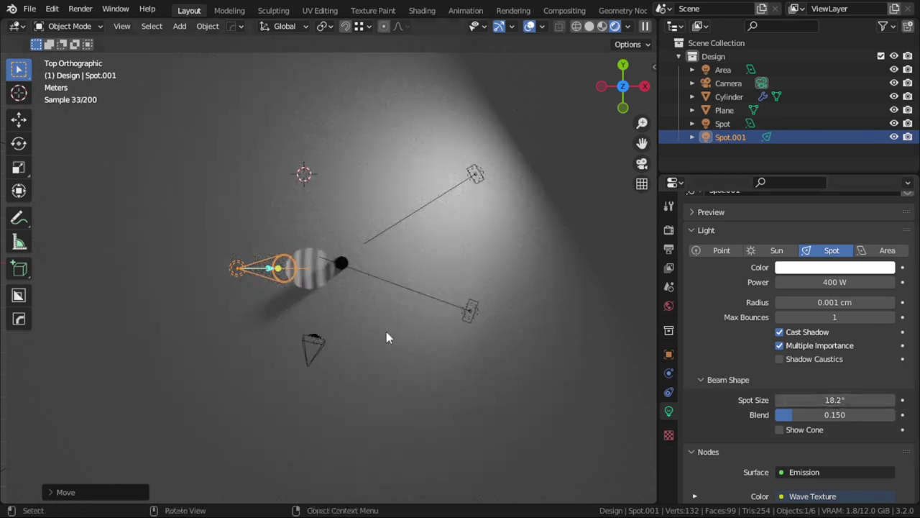
{"action": "key", "text": "g"}
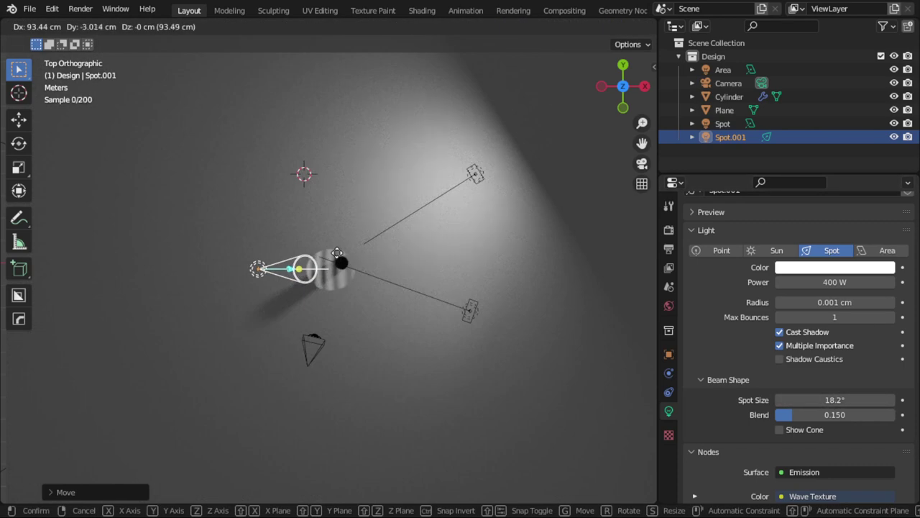
{"action": "left_click", "coordinate": [325, 262]}
{"action": "scroll", "coordinate": [365, 302], "scroll_direction": "up", "scroll_amount": 5}
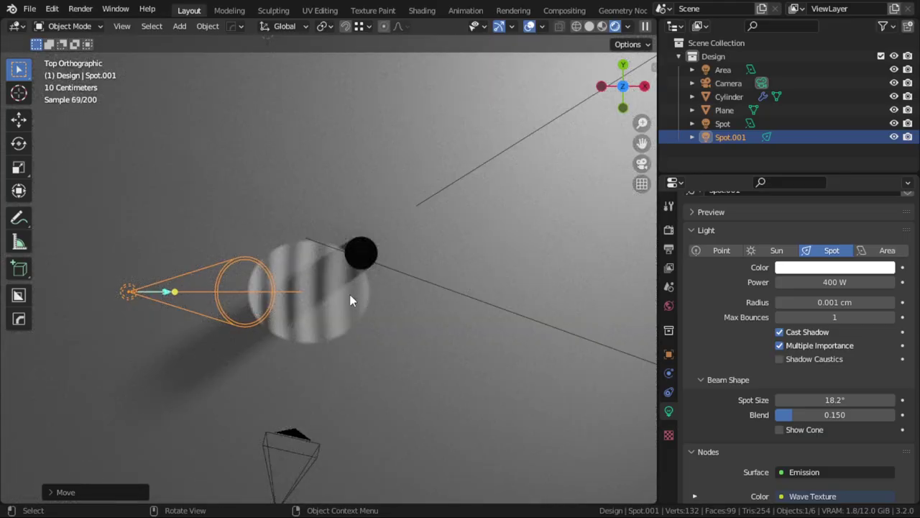
{"action": "key", "text": "g"}
{"action": "key", "text": "s"}
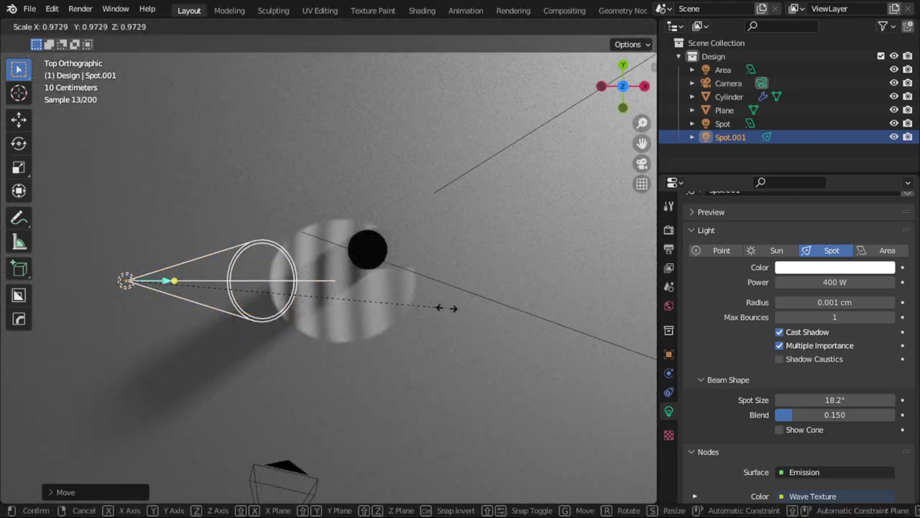
{"action": "key", "text": "Escape"}
{"action": "mouse_move", "coordinate": [834, 400]}
{"action": "left_mouse_down"}
{"action": "mouse_move", "coordinate": [791, 400]}
{"action": "mouse_move", "coordinate": [863, 399]}
{"action": "left_mouse_up"}
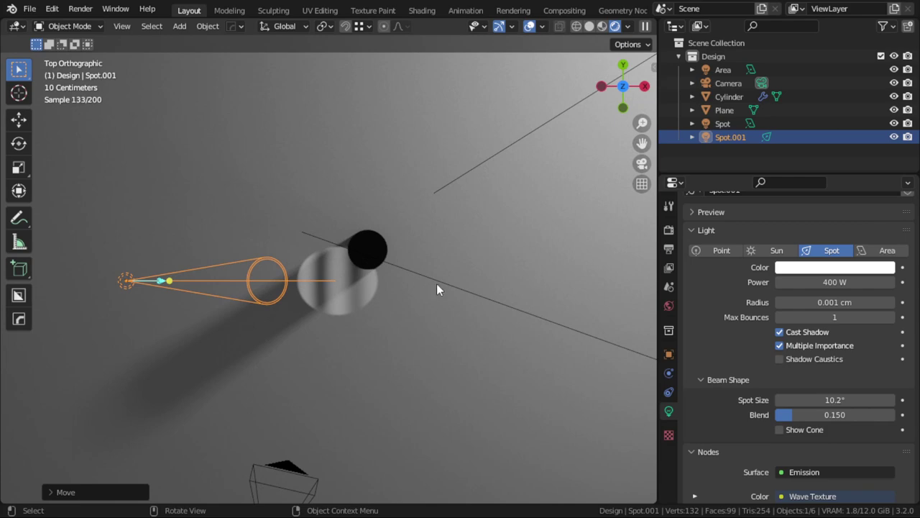
Set Spot.001's radius to 2 cm, then settle on 1 cm
{"action": "left_click", "coordinate": [834, 302]}
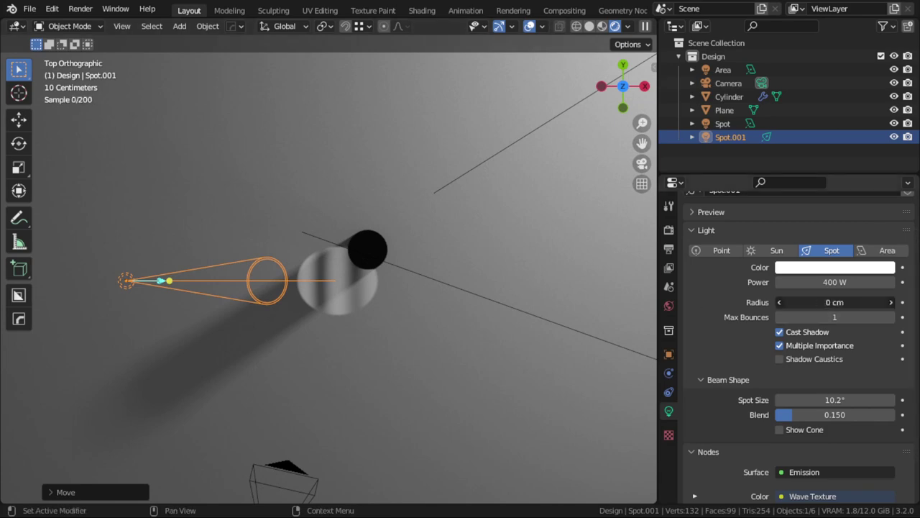
{"action": "type", "text": "2cm"}
{"action": "key", "text": "Return"}
{"action": "left_click_drag", "start_coordinate": [834, 302], "coordinate": [852, 302]}
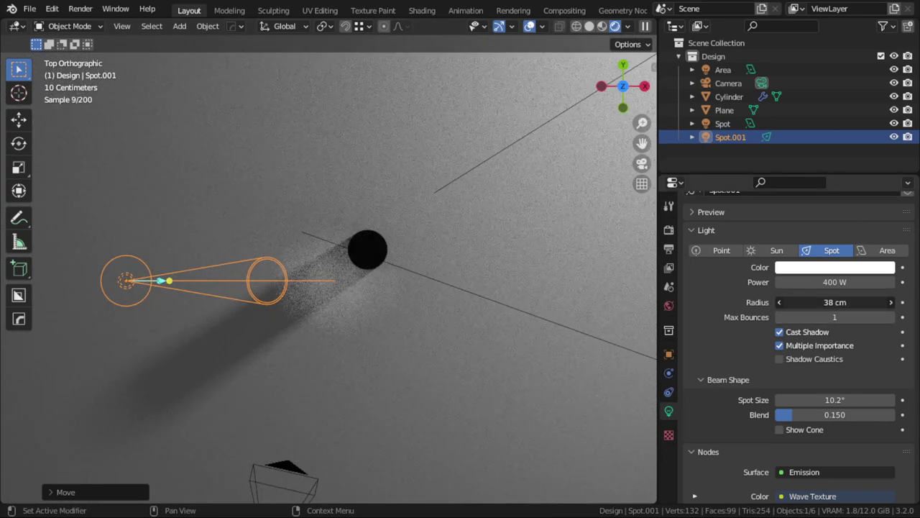
{"action": "left_click", "coordinate": [840, 301]}
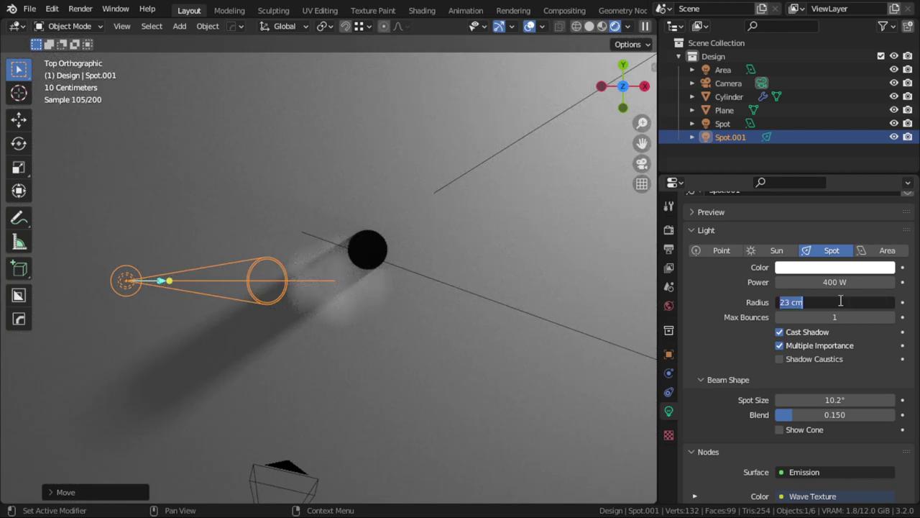
{"action": "type", "text": "1"}
{"action": "key", "text": "Return"}
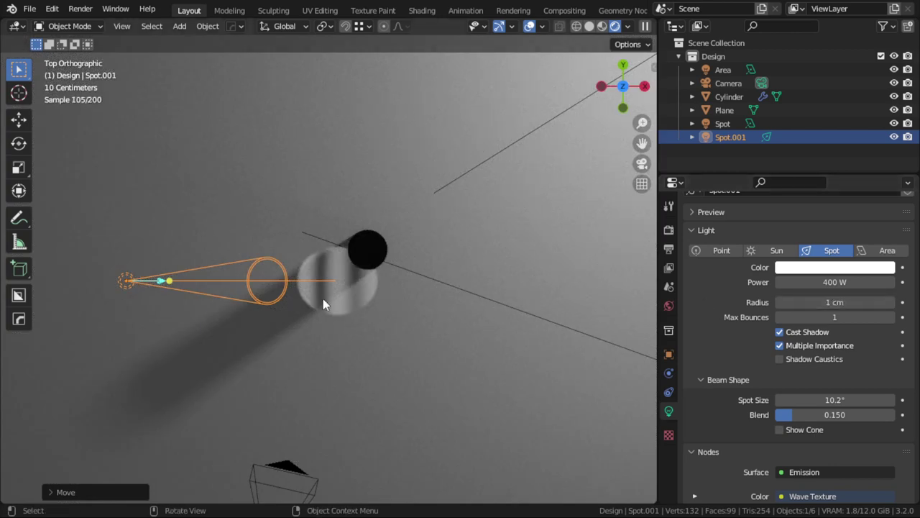
Nudge Spot.001 from top view so its striped patch lands beside the glass, back in camera view
{"action": "key", "text": "KP_0"}
{"action": "key", "text": "KP_7"}
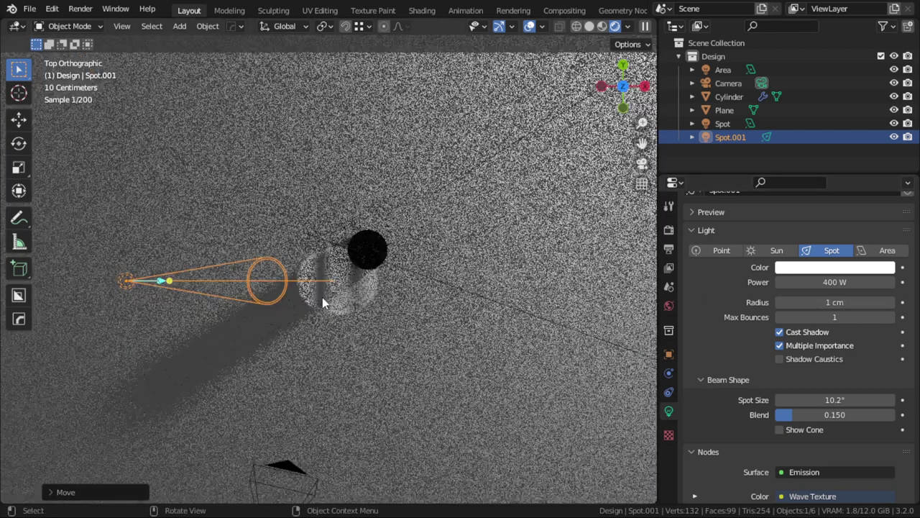
{"action": "key", "text": "g"}
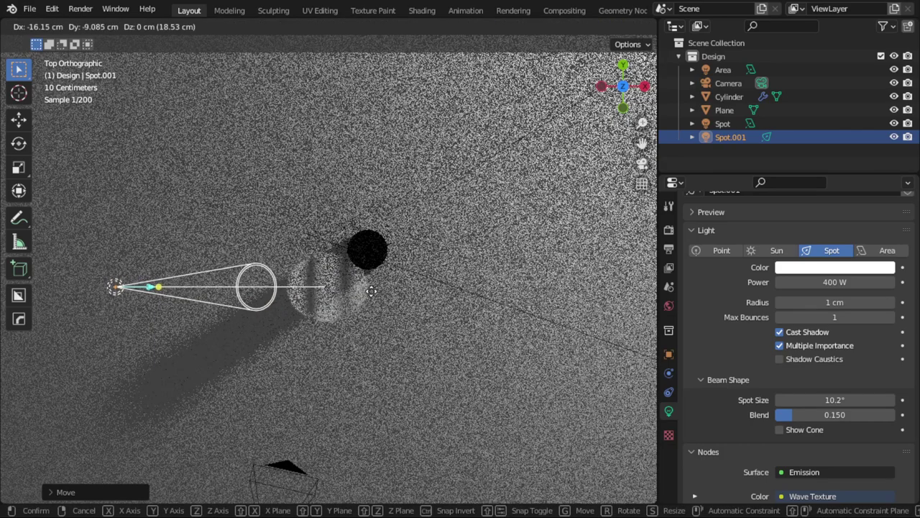
{"action": "left_click", "coordinate": [366, 287]}
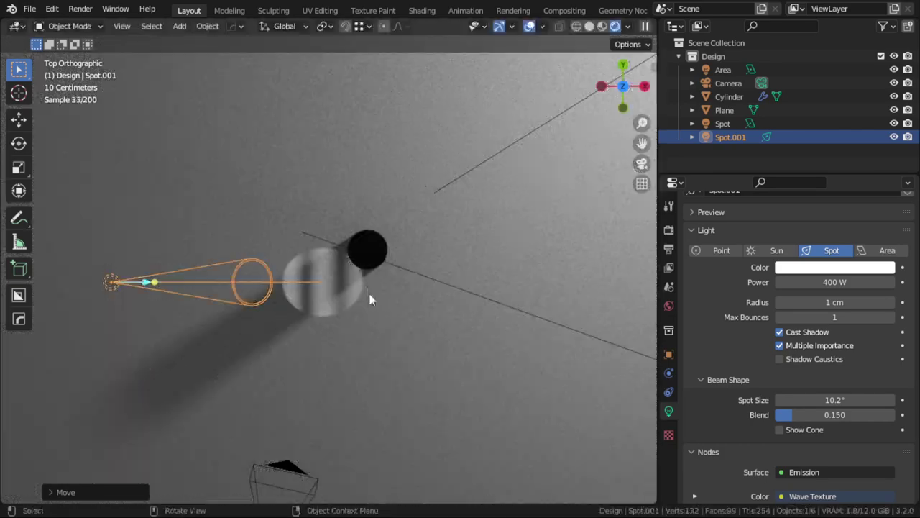
{"action": "key", "text": "KP_0"}
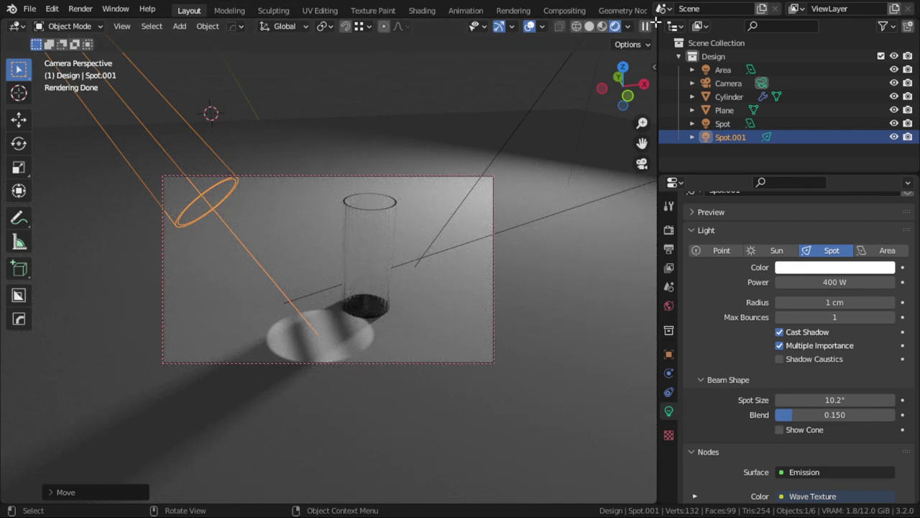
Split the viewport and make the right-hand area a Shader Editor
{"action": "left_click_drag", "start_coordinate": [656, 24], "coordinate": [346, 29]}
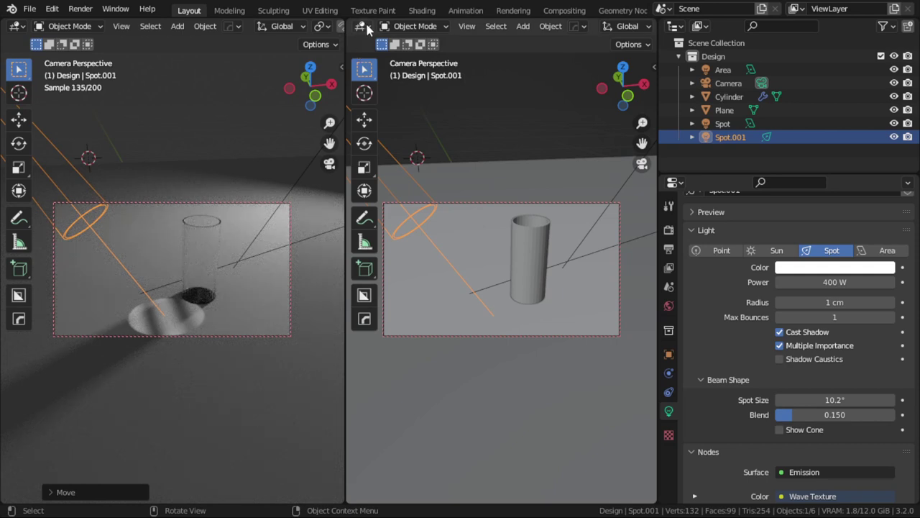
{"action": "left_click", "coordinate": [362, 26]}
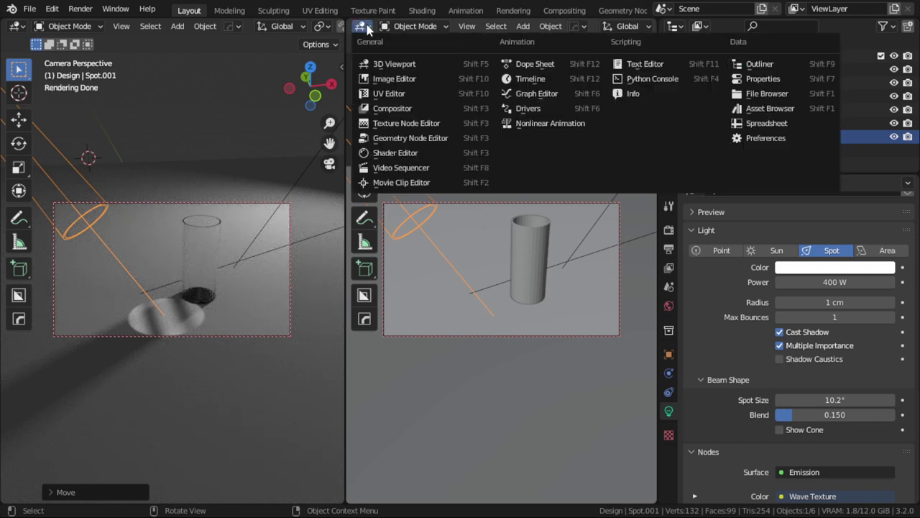
{"action": "left_click", "coordinate": [404, 159]}
Insert the Mapping node into the Geometry Normal to Wave Texture Vector link
{"action": "left_click", "coordinate": [414, 288]}
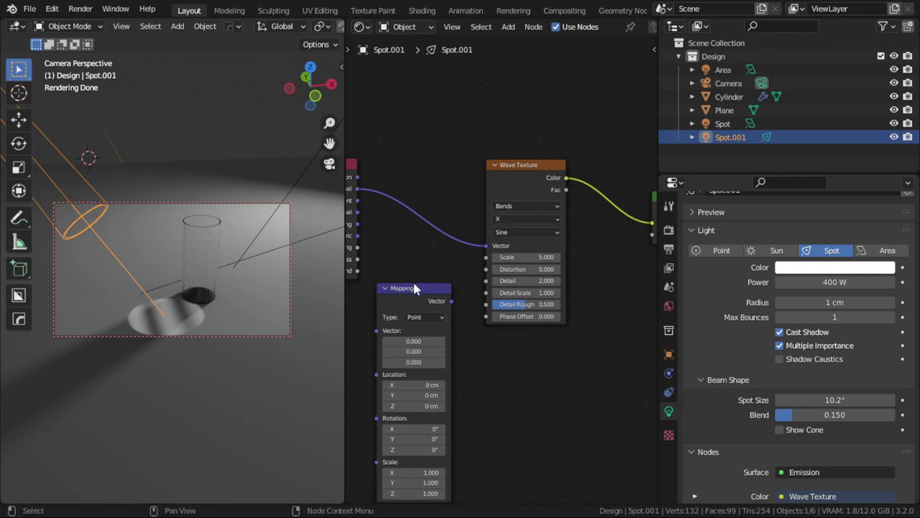
{"action": "left_click_drag", "start_coordinate": [415, 287], "coordinate": [415, 183]}
{"action": "middle_click_drag", "start_coordinate": [430, 320], "coordinate": [484, 348]}
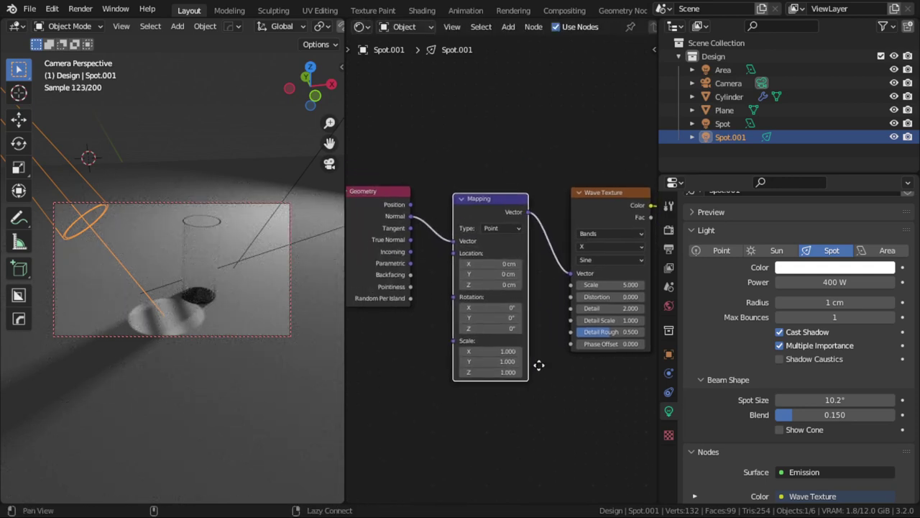
Shift the Mapping Location X to 20 cm
{"action": "left_click", "coordinate": [464, 265]}
{"action": "left_click", "coordinate": [464, 264]}
{"action": "left_click", "coordinate": [519, 264]}
{"action": "left_click", "coordinate": [519, 264]}
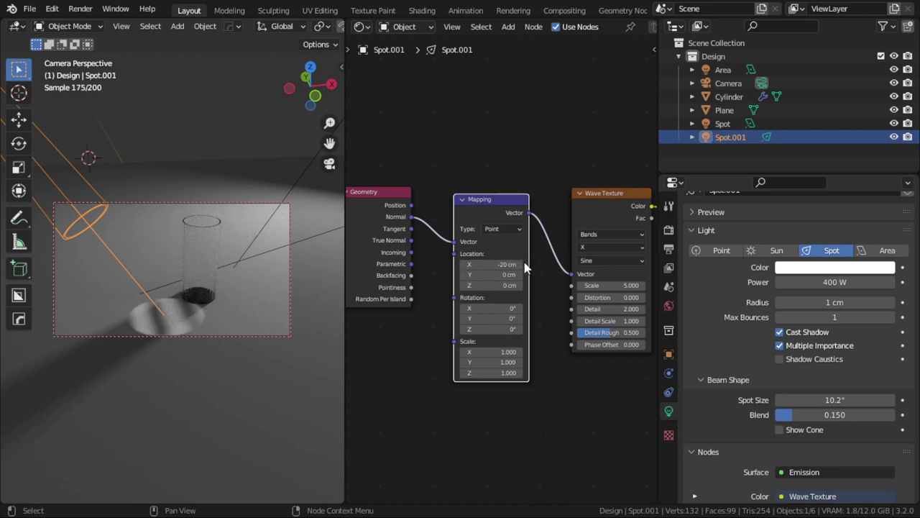
{"action": "left_click", "coordinate": [519, 265]}
{"action": "left_click", "coordinate": [519, 265]}
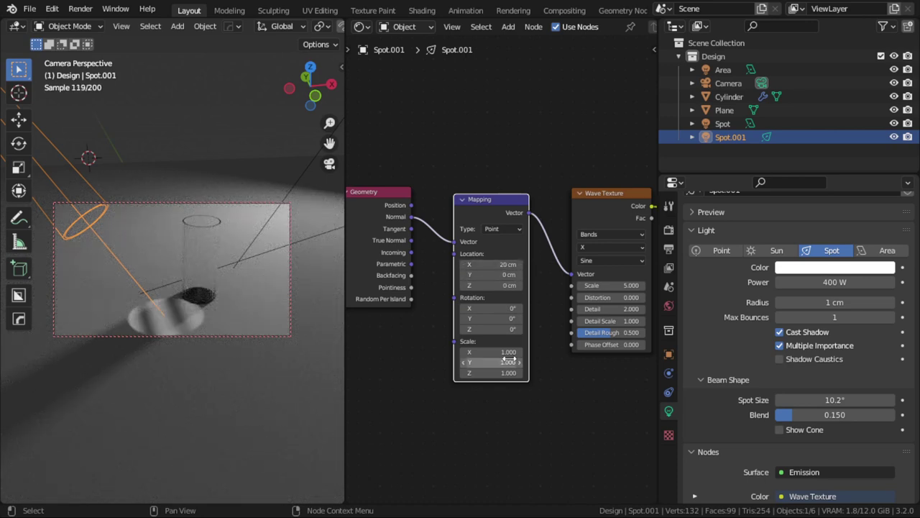
Set the Mapping scale to 4 on all three axes
{"action": "left_click_drag", "start_coordinate": [504, 351], "coordinate": [504, 372]}
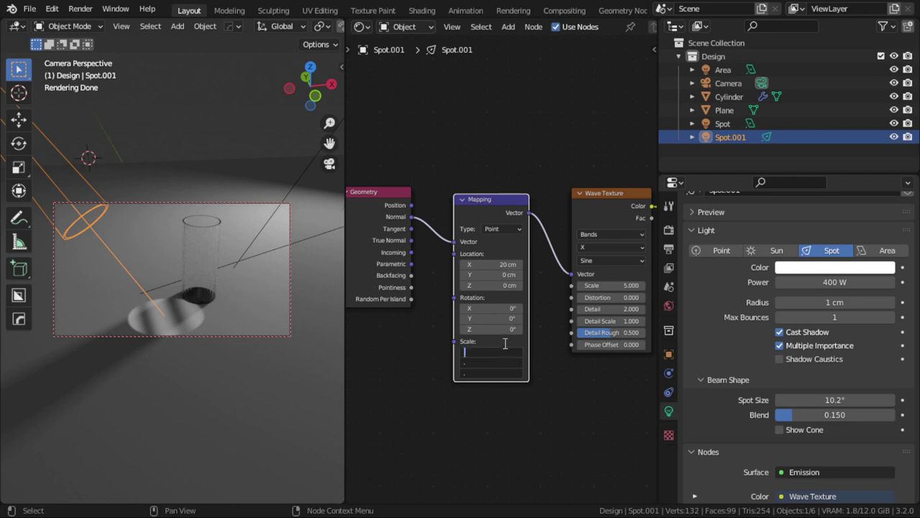
{"action": "type", "text": ".4"}
{"action": "key", "text": "Return"}
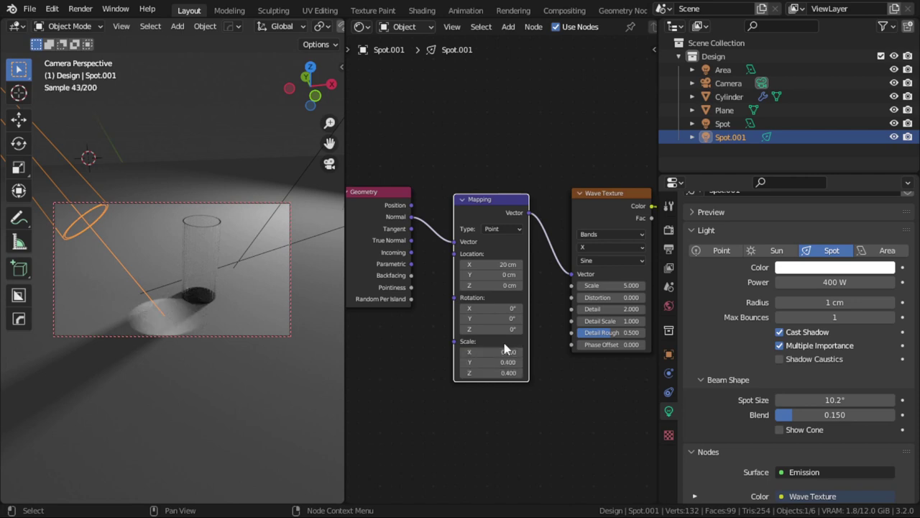
{"action": "left_click_drag", "start_coordinate": [506, 350], "coordinate": [506, 372]}
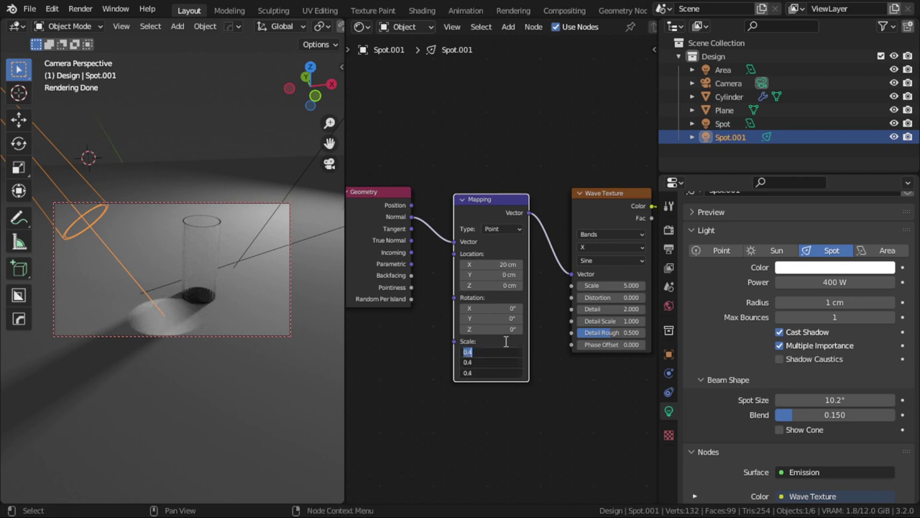
{"action": "type", "text": "4"}
{"action": "key", "text": "Return"}
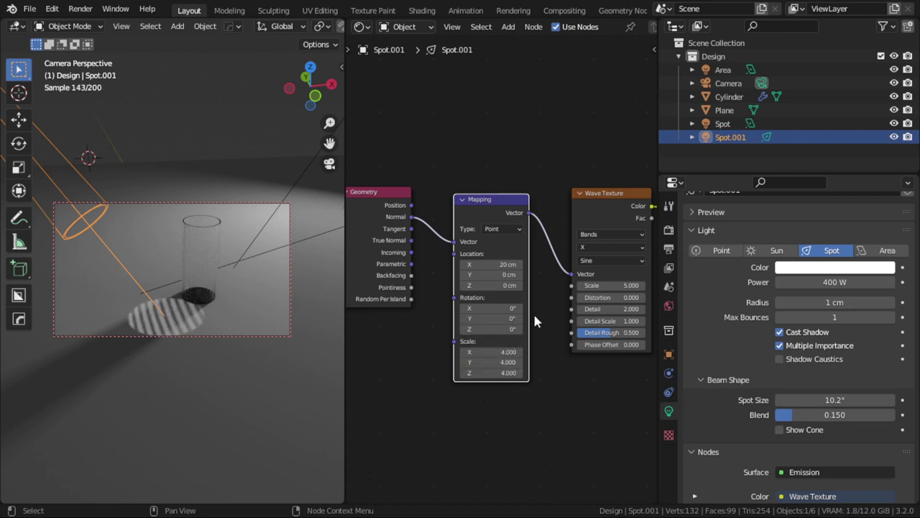
Replace the Wave Texture node with an Image Texture node
{"action": "middle_click_drag", "start_coordinate": [564, 360], "coordinate": [488, 376]}
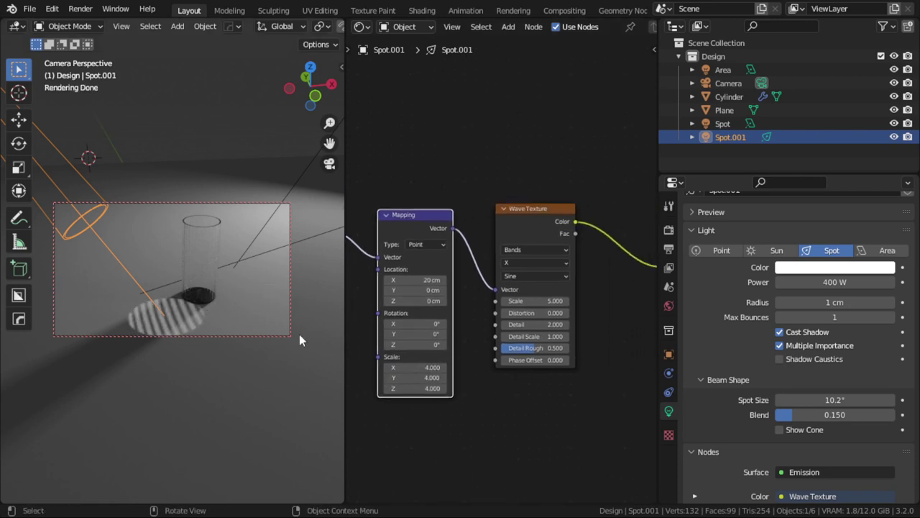
{"action": "middle_click_drag", "start_coordinate": [524, 217], "coordinate": [444, 250]}
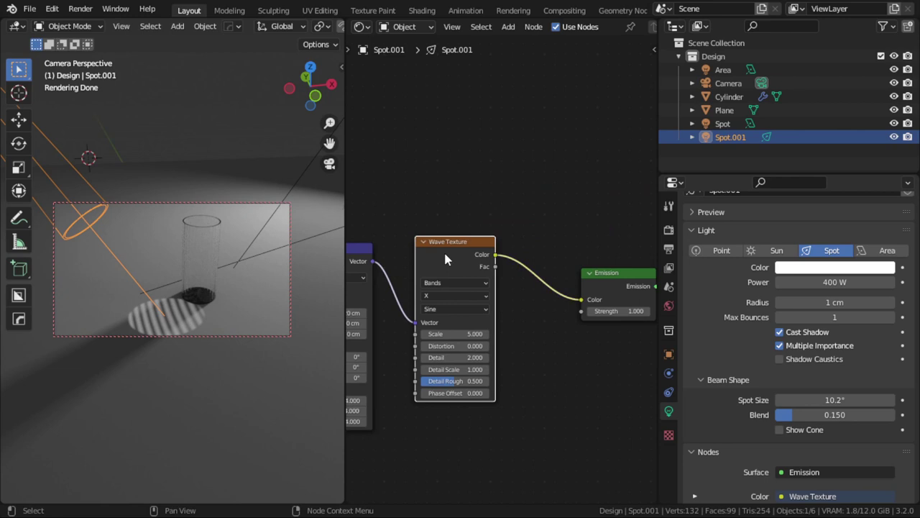
{"action": "key", "text": "shift+s"}
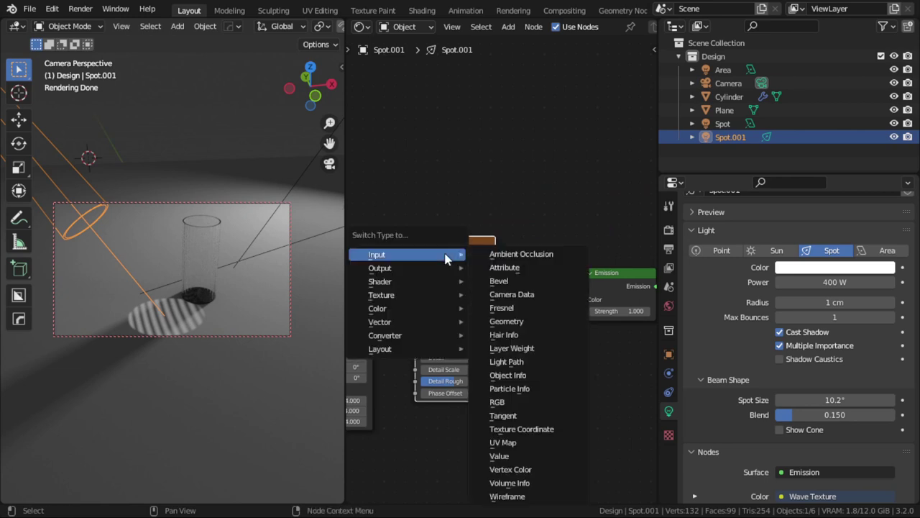
{"action": "left_click", "coordinate": [503, 360]}
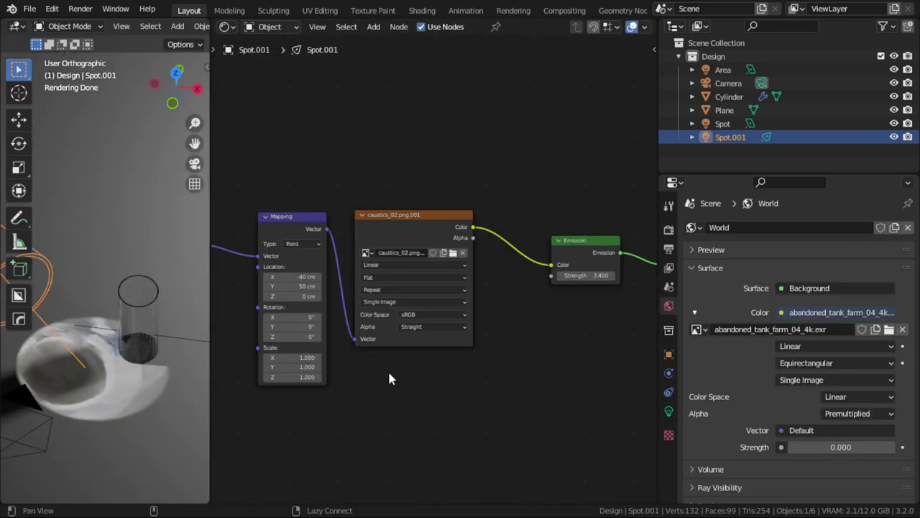
Set the Emission node's Strength on Spot.001 to 5.000
{"action": "middle_click_drag", "start_coordinate": [387, 369], "coordinate": [492, 381]}
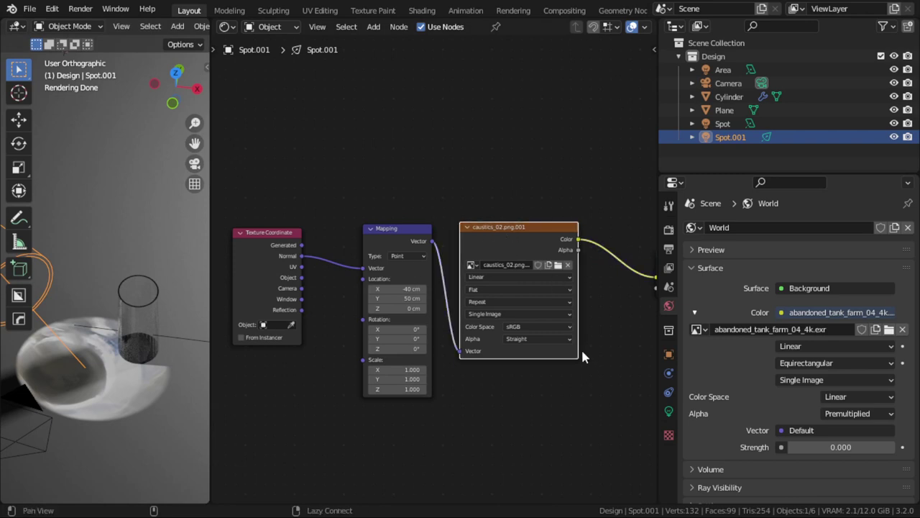
{"action": "middle_click_drag", "start_coordinate": [581, 348], "coordinate": [442, 383]}
{"action": "mouse_move", "coordinate": [558, 319]}
{"action": "left_mouse_down"}
{"action": "mouse_move", "coordinate": [611, 320]}
{"action": "mouse_move", "coordinate": [532, 320]}
{"action": "left_mouse_up"}
{"action": "left_click", "coordinate": [569, 320]}
{"action": "key", "text": "Return"}
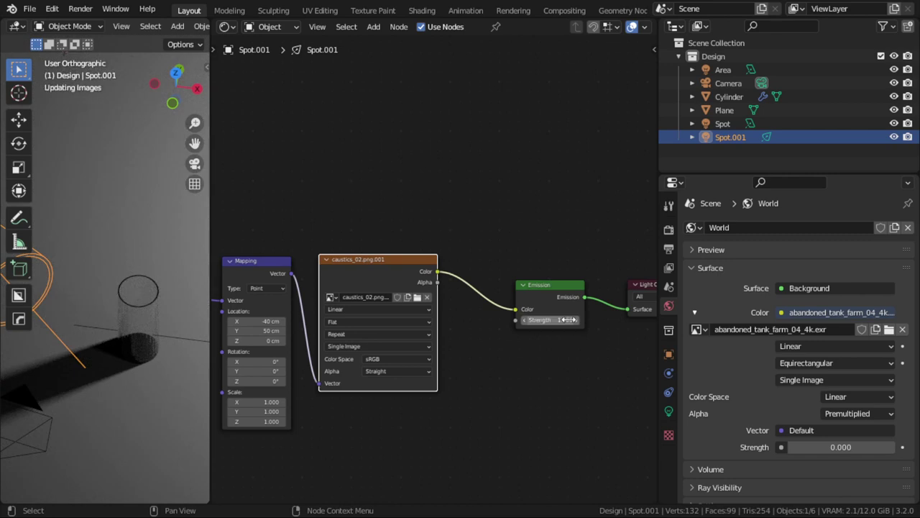
{"action": "left_click", "coordinate": [566, 320]}
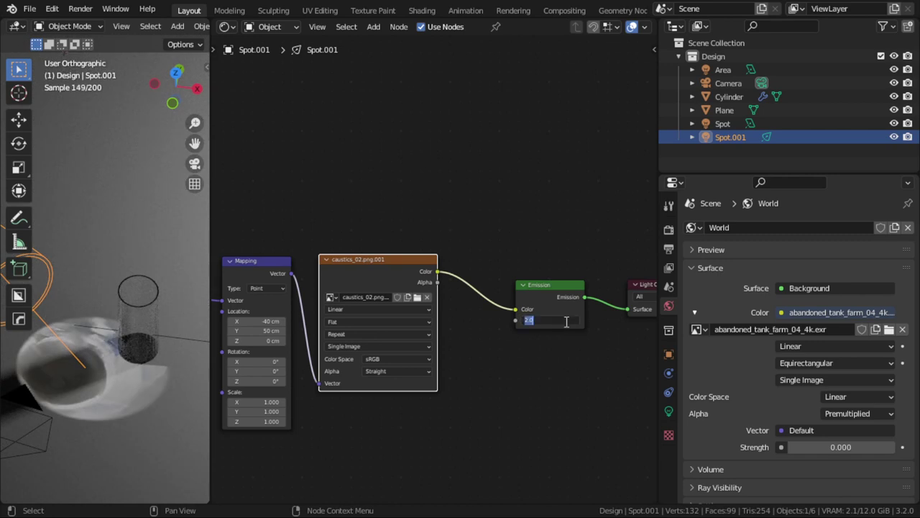
{"action": "type", "text": "5.000"}
{"action": "key", "text": "Return"}
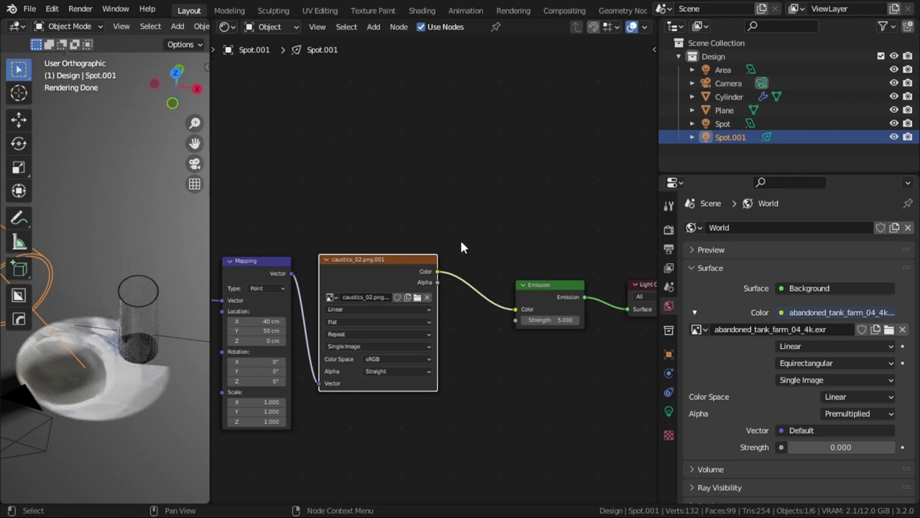
{"action": "key", "text": "shift+a"}
{"action": "key", "text": "Escape"}
Move the Mapping location to X -50 cm and Y 150 cm
{"action": "left_click_drag", "start_coordinate": [232, 322], "coordinate": [218, 323]}
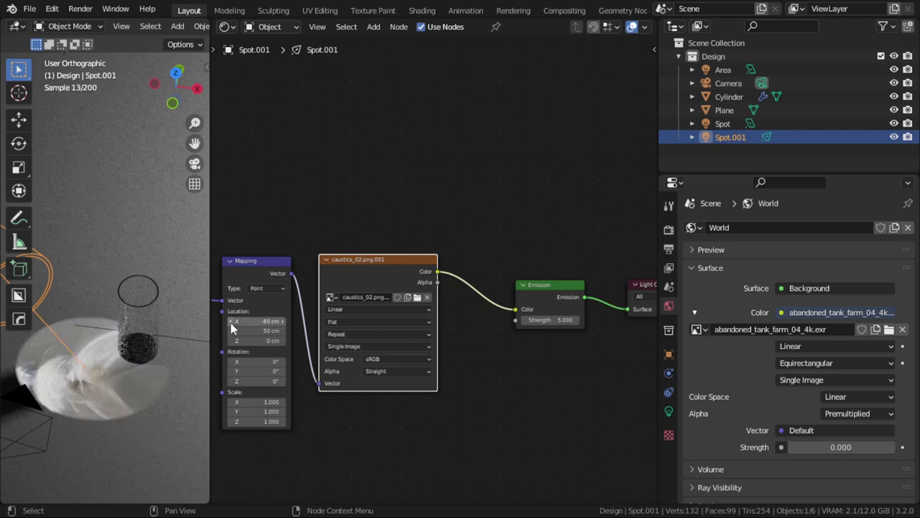
{"action": "left_click", "coordinate": [286, 321]}
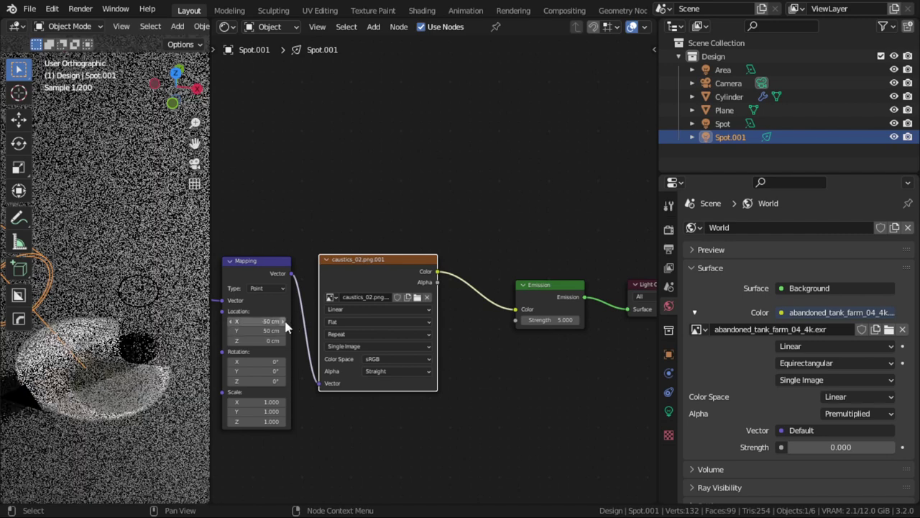
{"action": "left_click", "coordinate": [287, 322]}
{"action": "left_click", "coordinate": [235, 323]}
{"action": "left_click", "coordinate": [232, 330]}
{"action": "left_click_drag", "start_coordinate": [252, 332], "coordinate": [286, 333]}
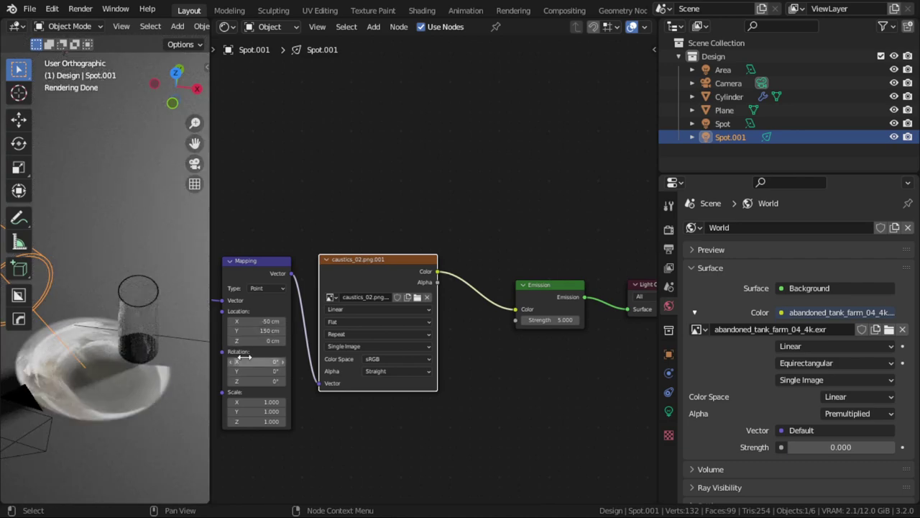
Set the Mapping scale to 1.2 on all axes
{"action": "left_click_drag", "start_coordinate": [266, 403], "coordinate": [266, 421]}
{"action": "type", "text": "2.000"}
{"action": "key", "text": "Return"}
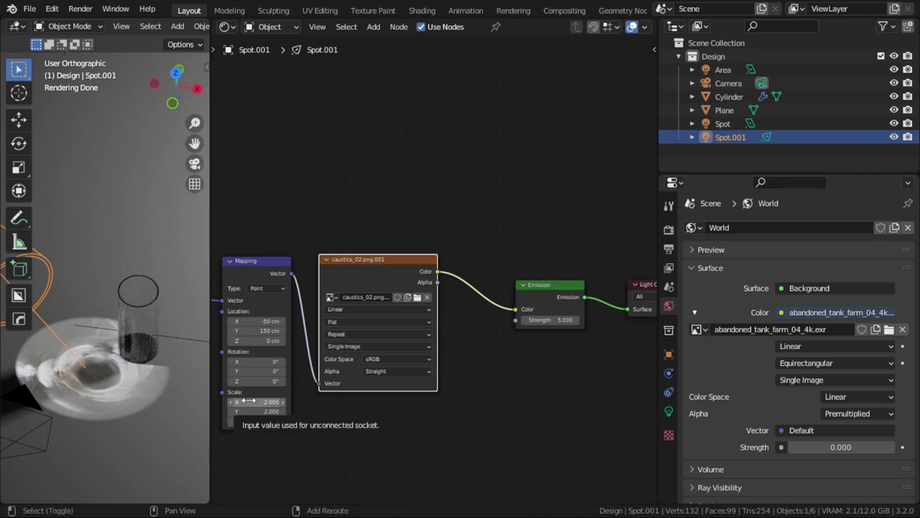
{"action": "left_click_drag", "start_coordinate": [253, 401], "coordinate": [254, 421]}
{"action": "type", "text": "1.2"}
{"action": "key", "text": "Return"}
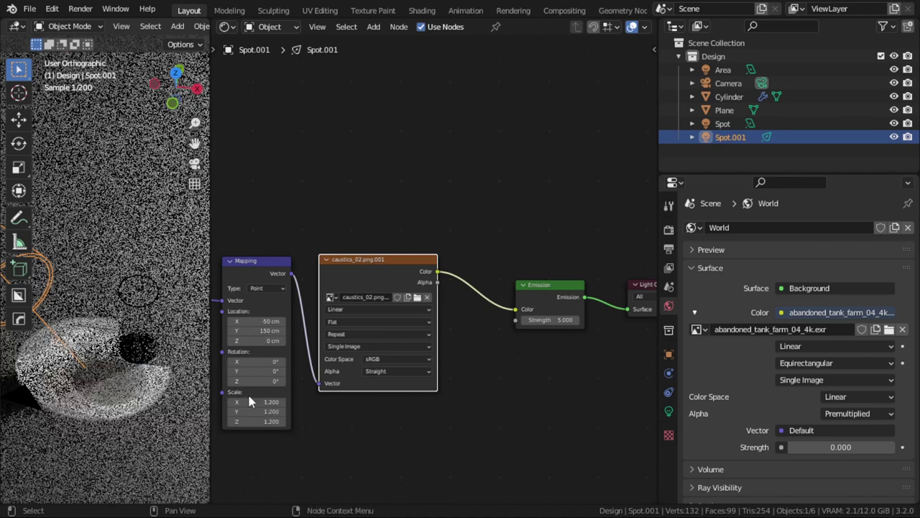
Insert an RGB Curves node on the Image Texture-to-Emission link
{"action": "key", "text": "shift+a"}
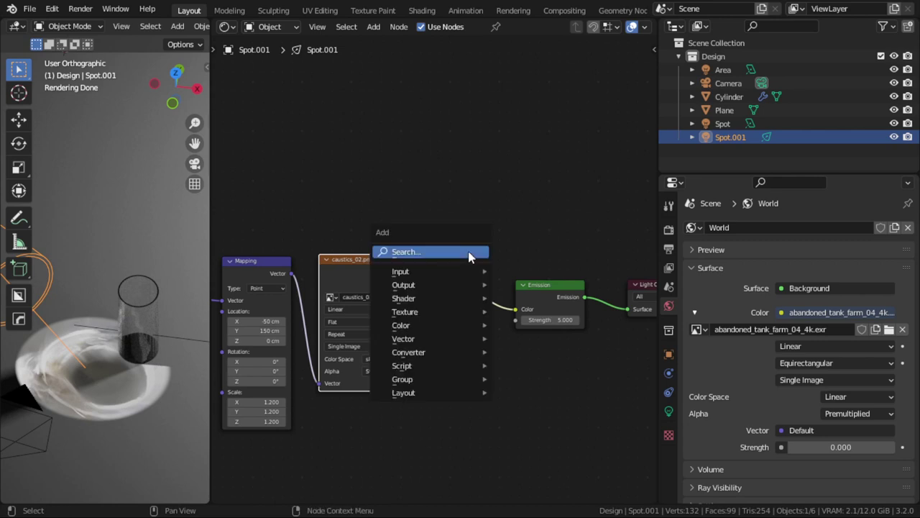
{"action": "left_click", "coordinate": [468, 256]}
{"action": "type", "text": "imA"}
{"action": "key", "text": "Return"}
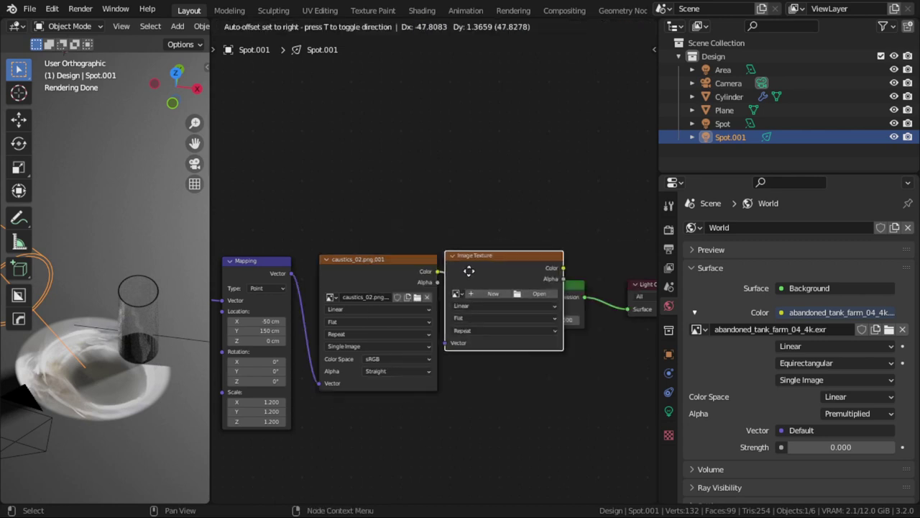
{"action": "key", "text": "Escape"}
{"action": "key", "text": "shift+a"}
{"action": "left_click", "coordinate": [492, 359]}
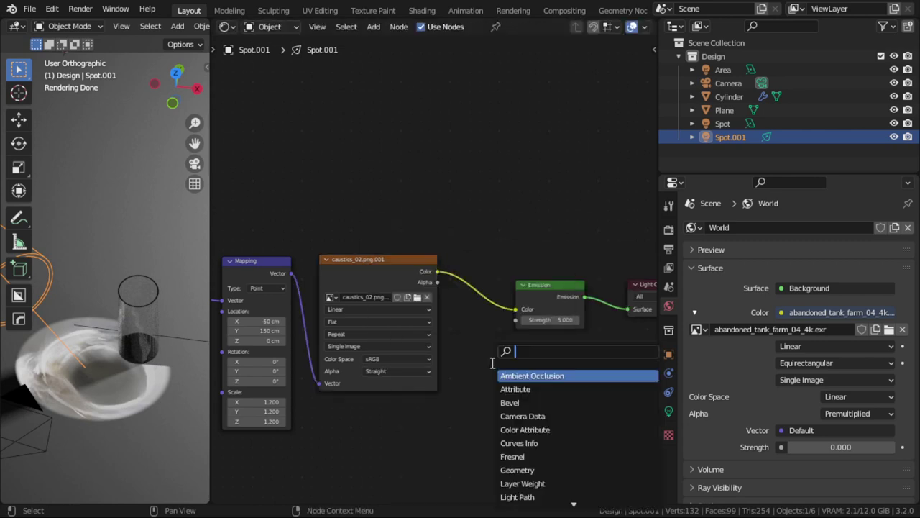
{"action": "type", "text": "RGB"}
{"action": "left_click", "coordinate": [533, 403]}
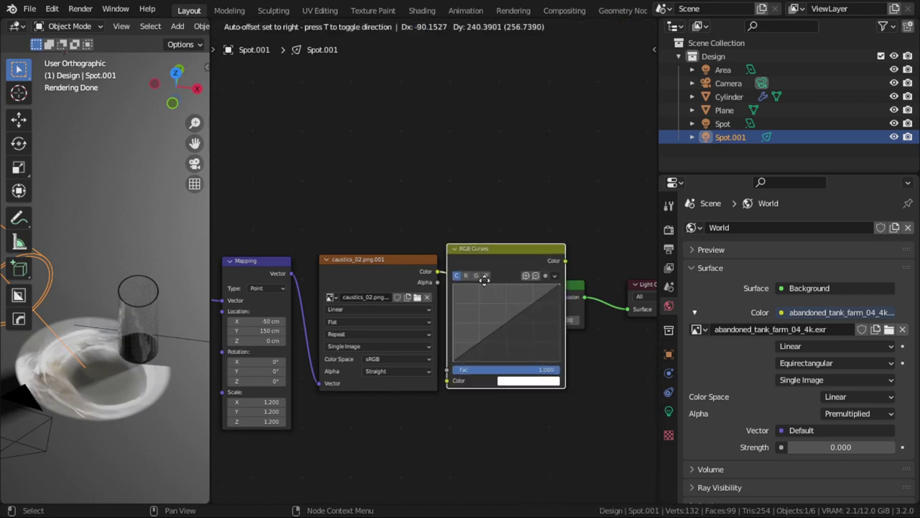
{"action": "left_click", "coordinate": [513, 279]}
Bend the RGB curve into an S-shape and widen the spot size to 12.2°
{"action": "left_click_drag", "start_coordinate": [560, 280], "coordinate": [560, 278]}
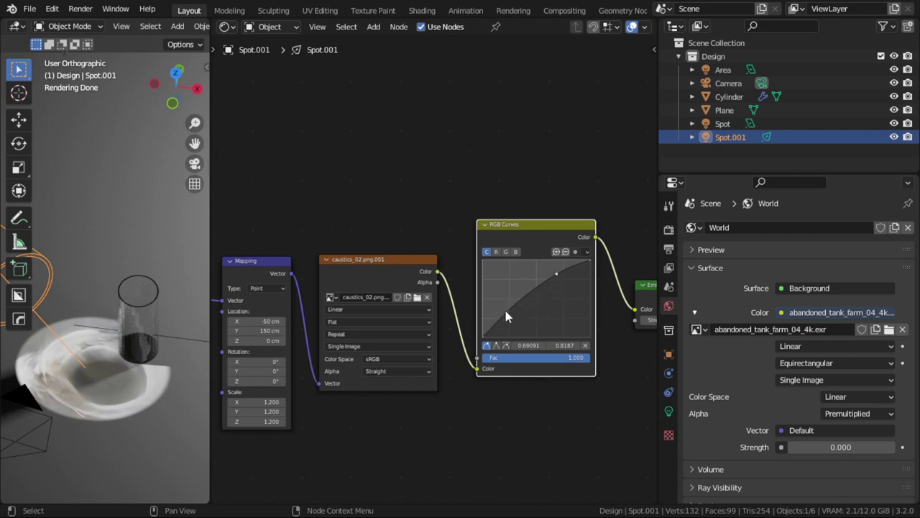
{"action": "left_click_drag", "start_coordinate": [504, 312], "coordinate": [510, 321]}
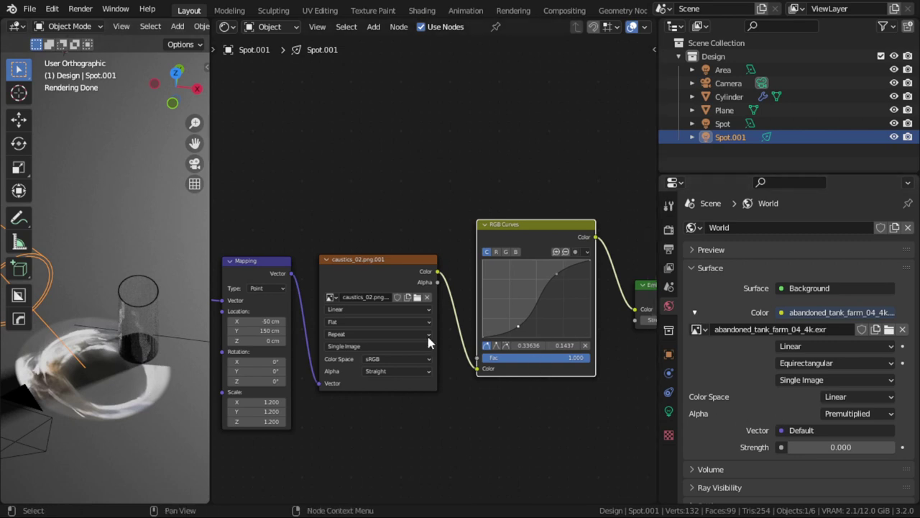
{"action": "left_click", "coordinate": [669, 410]}
{"action": "mouse_move", "coordinate": [834, 437]}
{"action": "left_mouse_down"}
{"action": "mouse_move", "coordinate": [845, 437]}
{"action": "mouse_move", "coordinate": [818, 437]}
{"action": "left_mouse_up"}
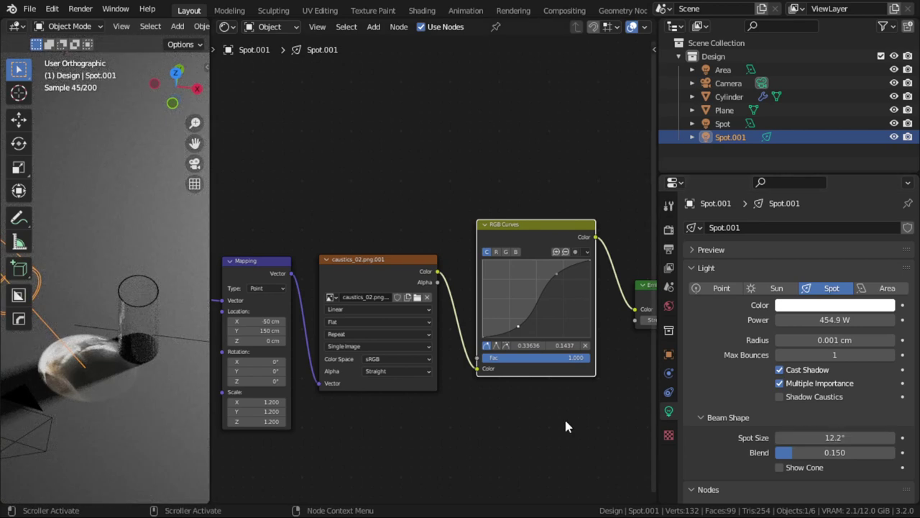
Set the Mapping scale to 1.4 on all axes and move Spot.001 along X
{"action": "double_click", "coordinate": [273, 401]}
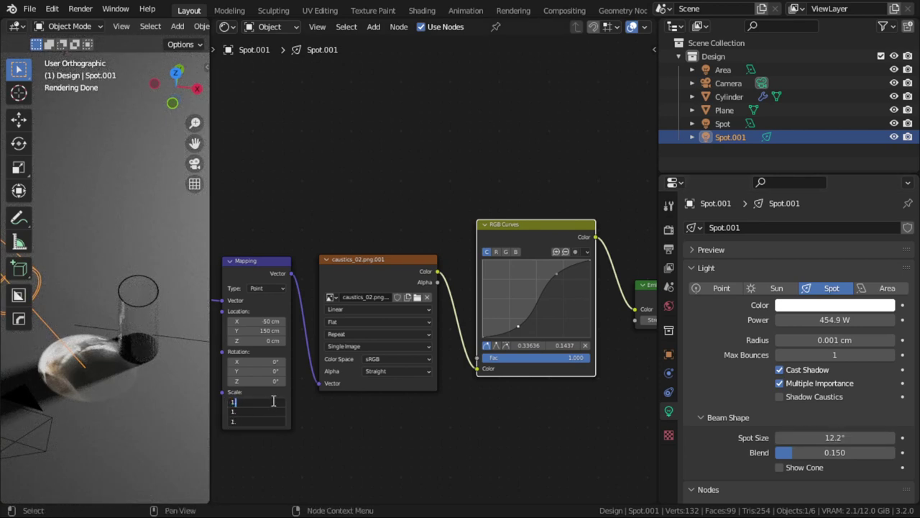
{"action": "type", "text": "4"}
{"action": "key", "text": "Return"}
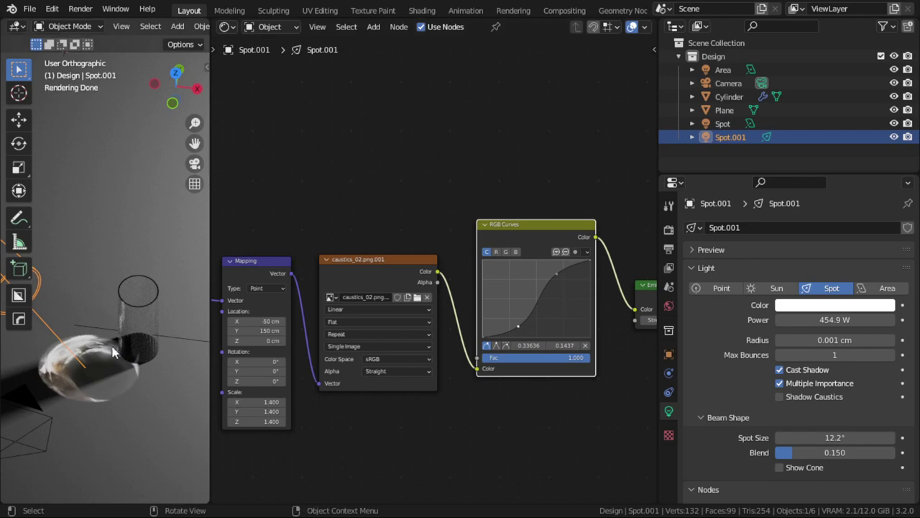
{"action": "key", "text": "g"}
{"action": "key", "text": "x"}
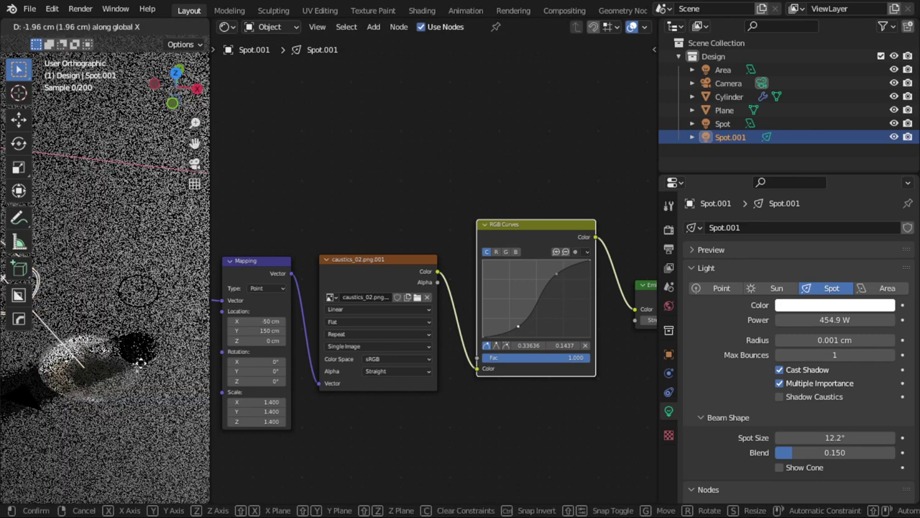
{"action": "left_click", "coordinate": [130, 362]}
Move Spot.001 along Y, then orbit to inspect the glass and shadows
{"action": "key", "text": "g"}
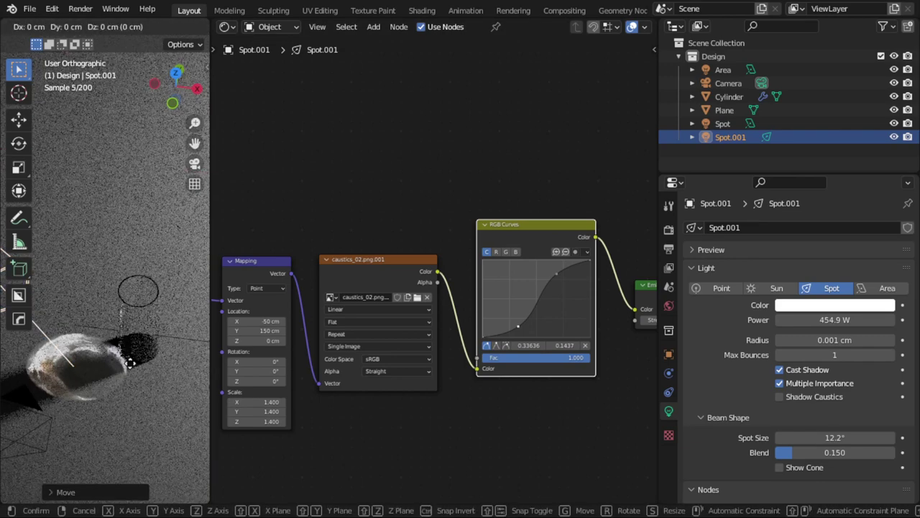
{"action": "key", "text": "y"}
{"action": "left_click", "coordinate": [133, 371]}
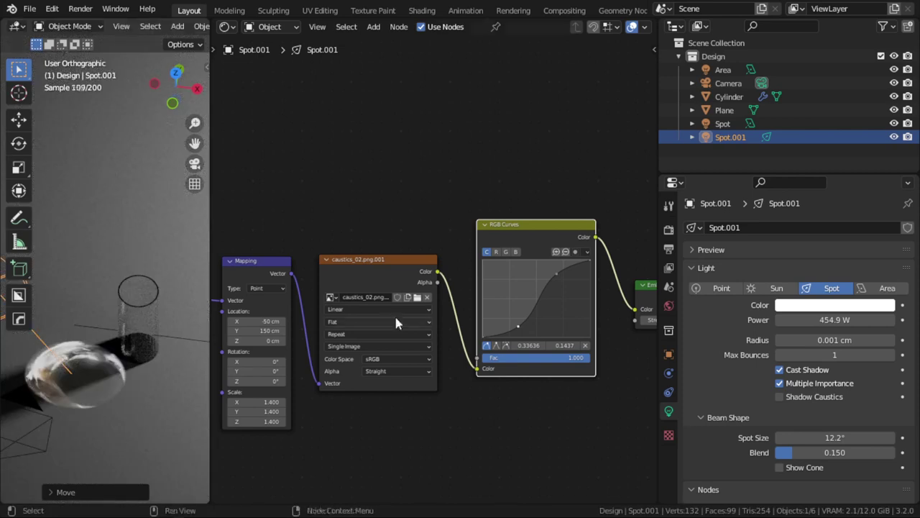
{"action": "scroll", "coordinate": [394, 313], "scroll_direction": "down", "scroll_amount": 1}
{"action": "scroll", "coordinate": [104, 376], "scroll_direction": "up", "scroll_amount": 2}
{"action": "mouse_move", "coordinate": [104, 376]}
{"action": "middle_mouse_down"}
{"action": "mouse_move", "coordinate": [152, 331]}
{"action": "mouse_move", "coordinate": [180, 338]}
{"action": "middle_mouse_up"}
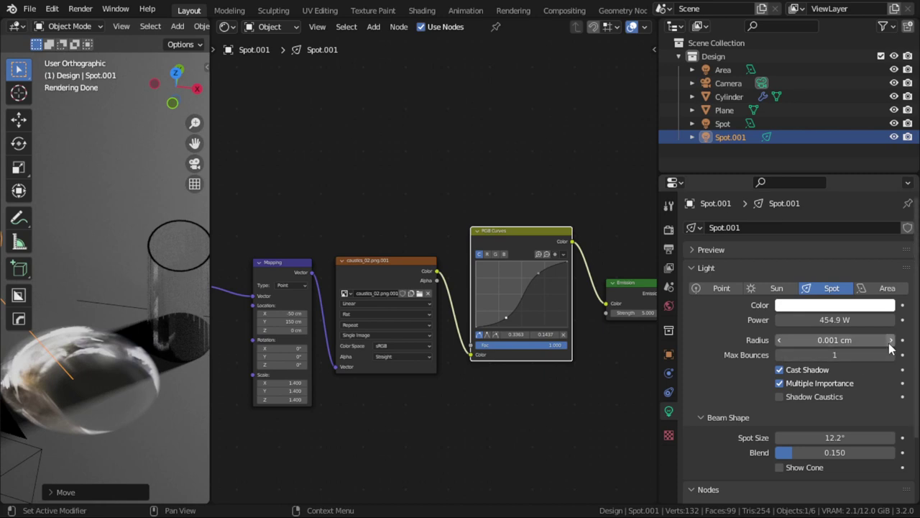
Set Spot.001's light Radius to exactly 0.002 cm
{"action": "left_click_drag", "start_coordinate": [892, 347], "coordinate": [913, 348]}
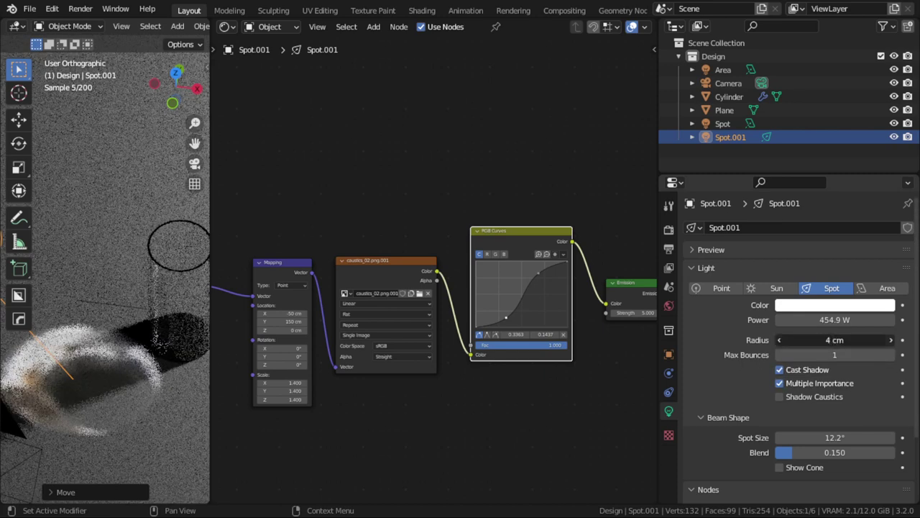
{"action": "left_click_drag", "start_coordinate": [834, 340], "coordinate": [869, 344]}
{"action": "left_click", "coordinate": [868, 343]}
{"action": "type", "text": ".002"}
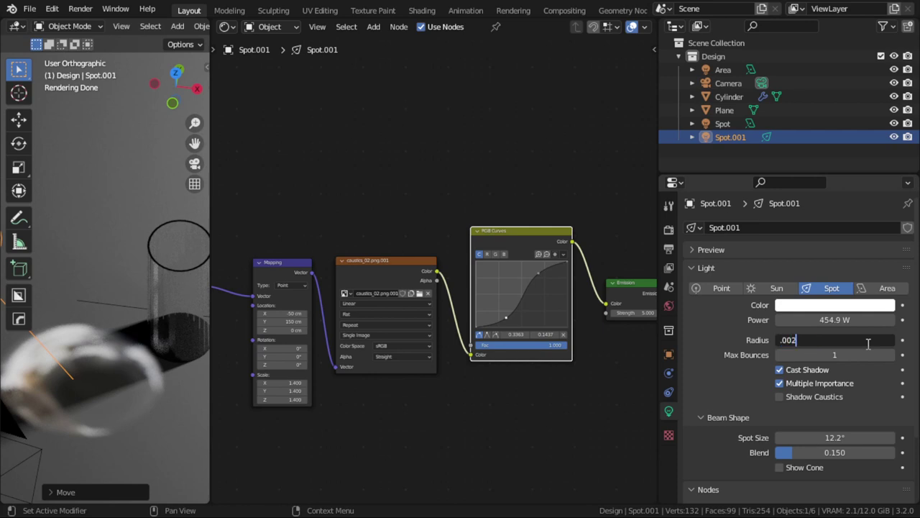
{"action": "key", "text": "Return"}
{"action": "left_click", "coordinate": [90, 356]}
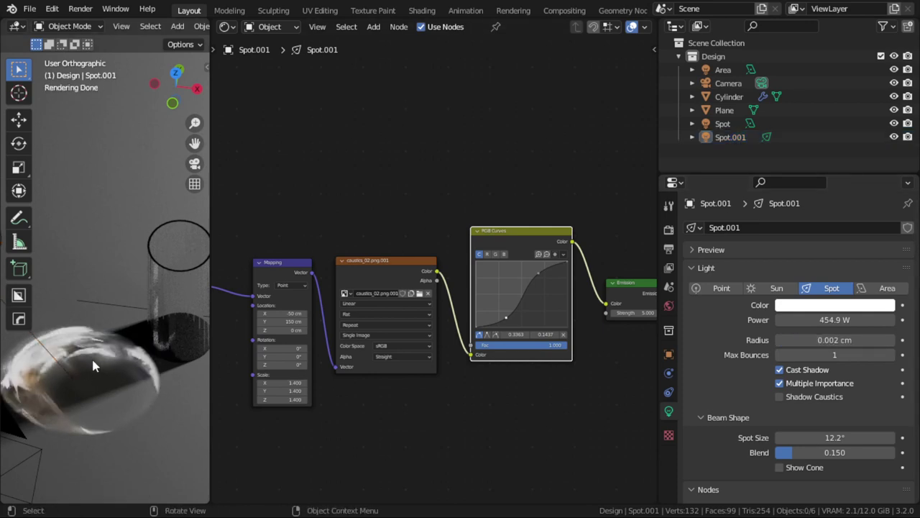
{"action": "middle_click_drag", "start_coordinate": [92, 365], "coordinate": [105, 367]}
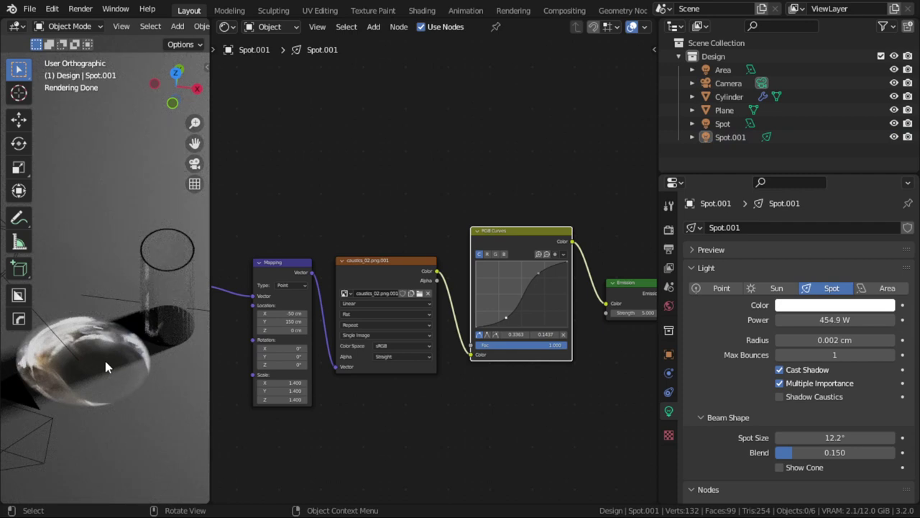
Resize the 3D view and node editor split and reselect Spot.001
{"action": "scroll", "coordinate": [288, 345], "scroll_direction": "down", "scroll_amount": 1}
{"action": "left_click_drag", "start_coordinate": [207, 367], "coordinate": [385, 367]}
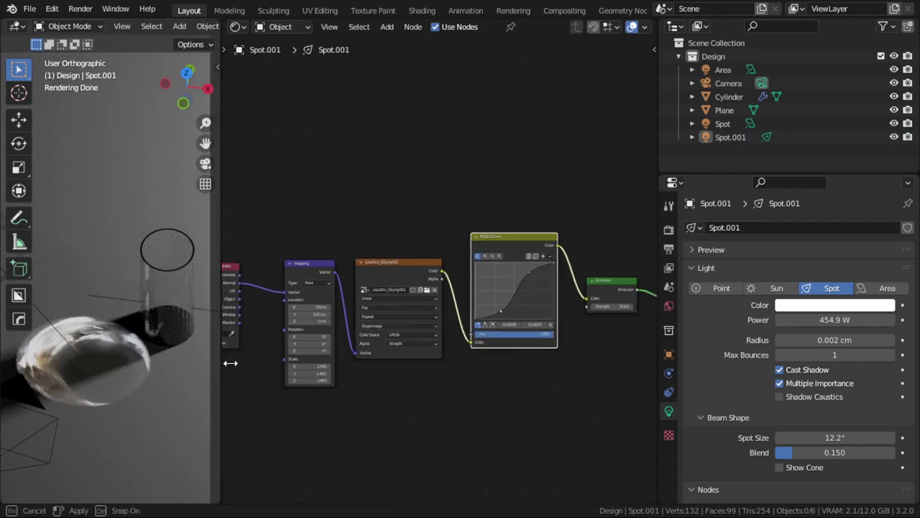
{"action": "left_click", "coordinate": [110, 246]}
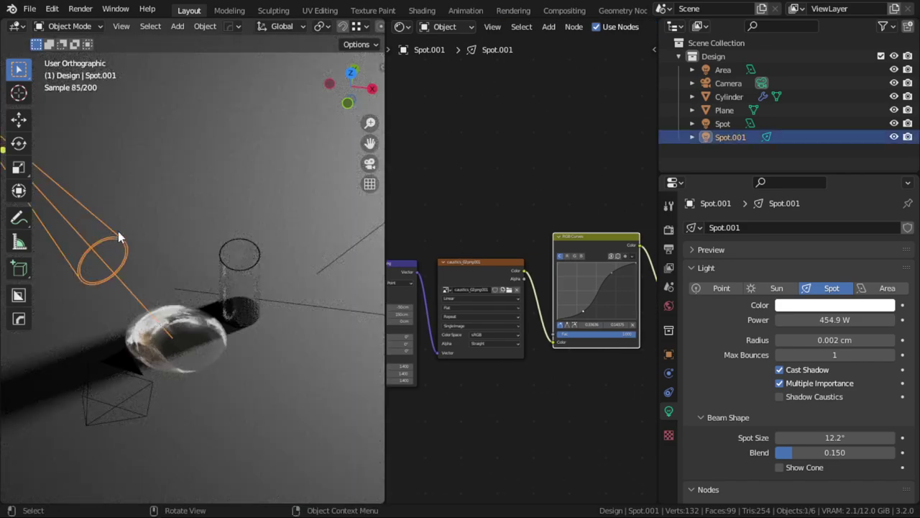
{"action": "middle_click_drag", "start_coordinate": [110, 246], "coordinate": [174, 334], "text": "shift"}
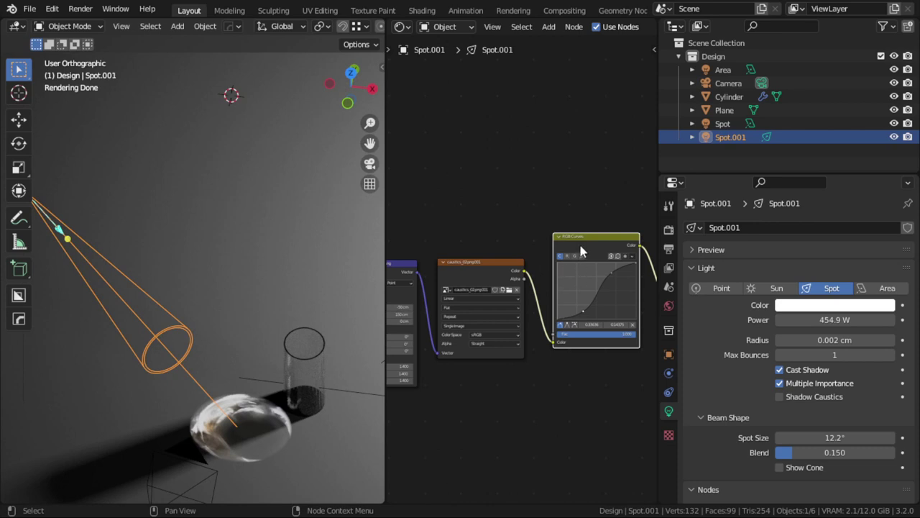
{"action": "left_click_drag", "start_coordinate": [387, 354], "coordinate": [151, 353]}
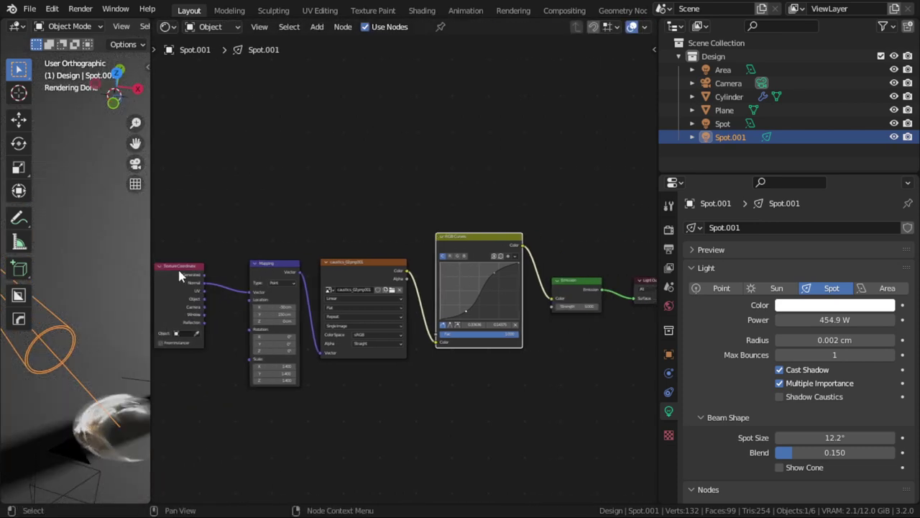
Arrange the Texture Coordinate, Mapping, Image Texture, RGB Curves and Emission nodes into a row
{"action": "left_click_drag", "start_coordinate": [177, 272], "coordinate": [177, 290]}
{"action": "left_click_drag", "start_coordinate": [275, 264], "coordinate": [268, 267]}
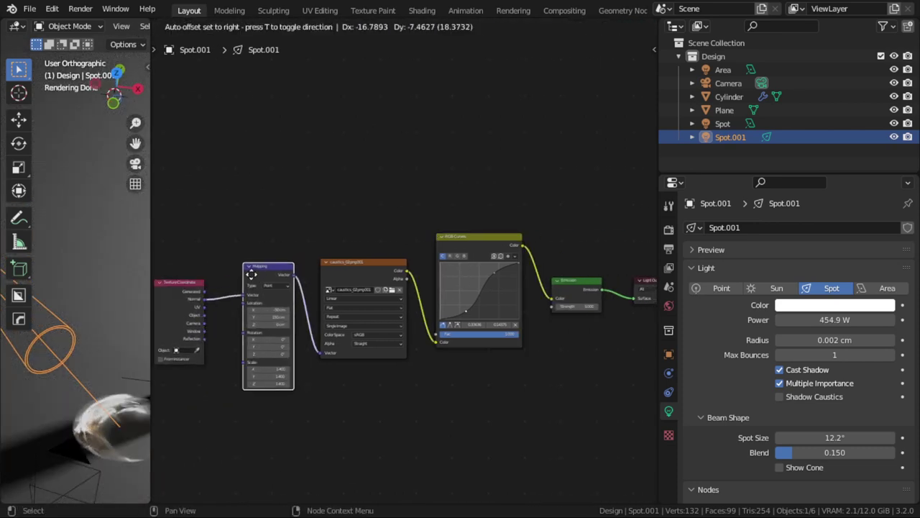
{"action": "left_click_drag", "start_coordinate": [343, 273], "coordinate": [335, 268]}
{"action": "middle_click_drag", "start_coordinate": [495, 373], "coordinate": [445, 386]}
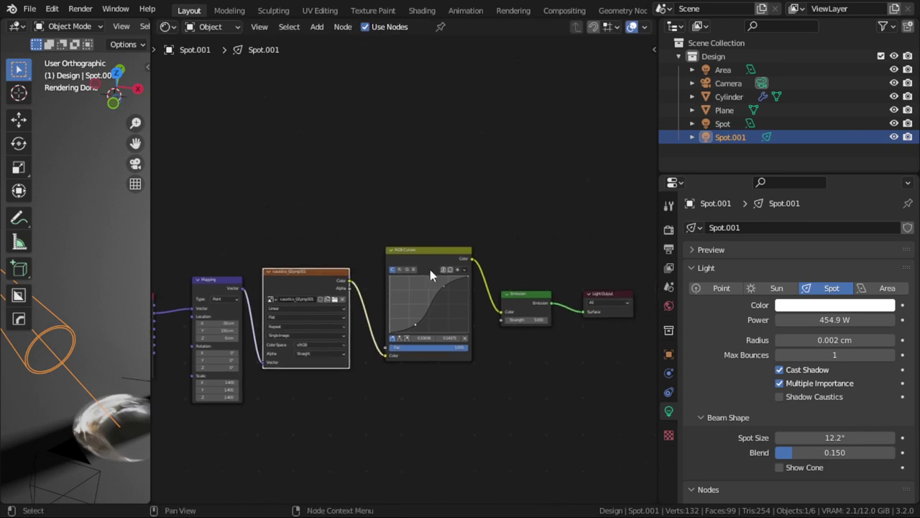
{"action": "left_click_drag", "start_coordinate": [429, 251], "coordinate": [425, 255]}
{"action": "key", "text": "shift+a"}
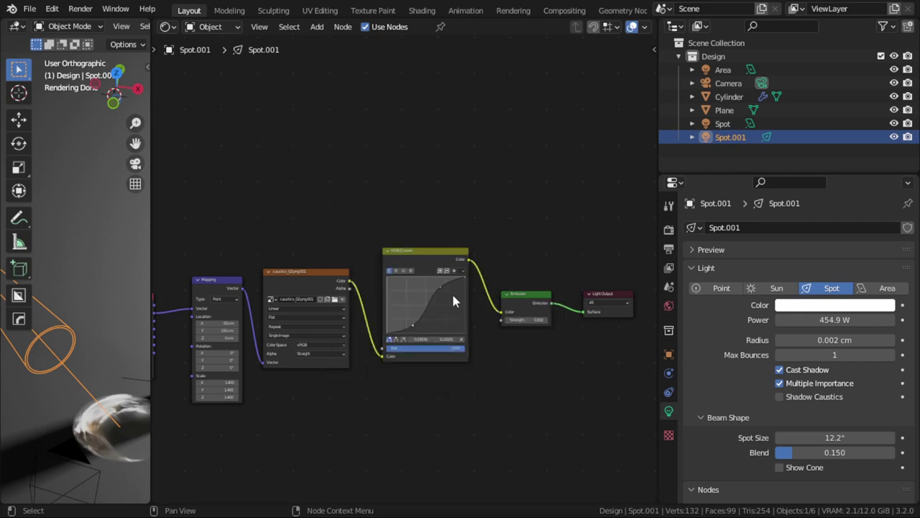
{"action": "left_click_drag", "start_coordinate": [521, 303], "coordinate": [517, 299]}
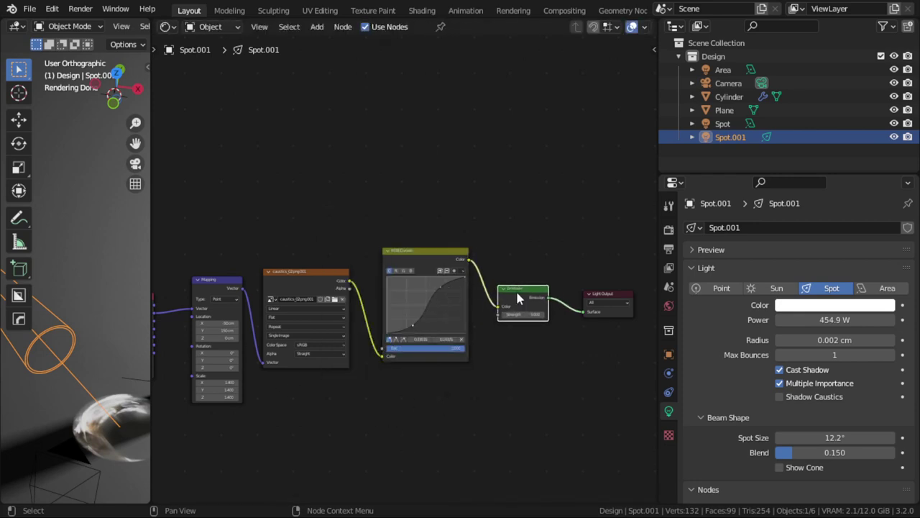
{"action": "scroll", "coordinate": [487, 338], "scroll_direction": "down", "scroll_amount": 1}
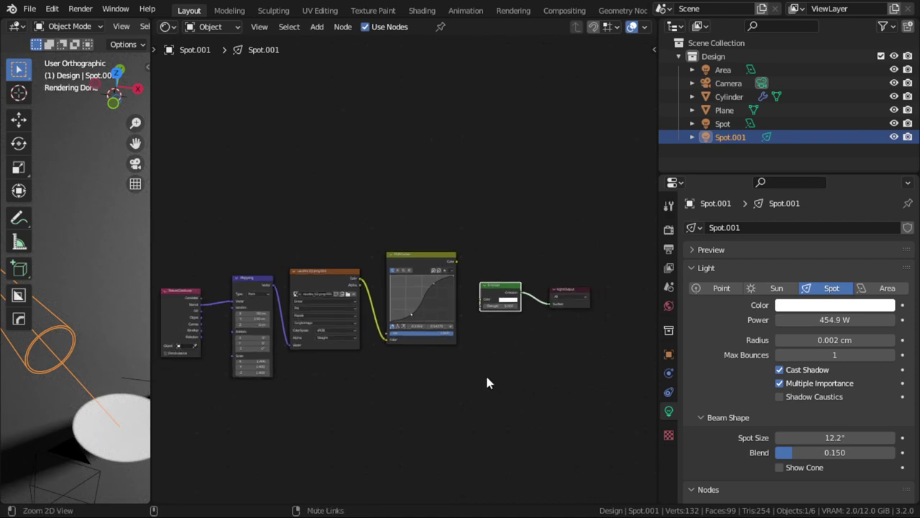
Start playback and box-select Texture Coordinate, Mapping, Image Texture and RGB Curves
{"action": "key", "text": "n"}
{"action": "key", "text": "n"}
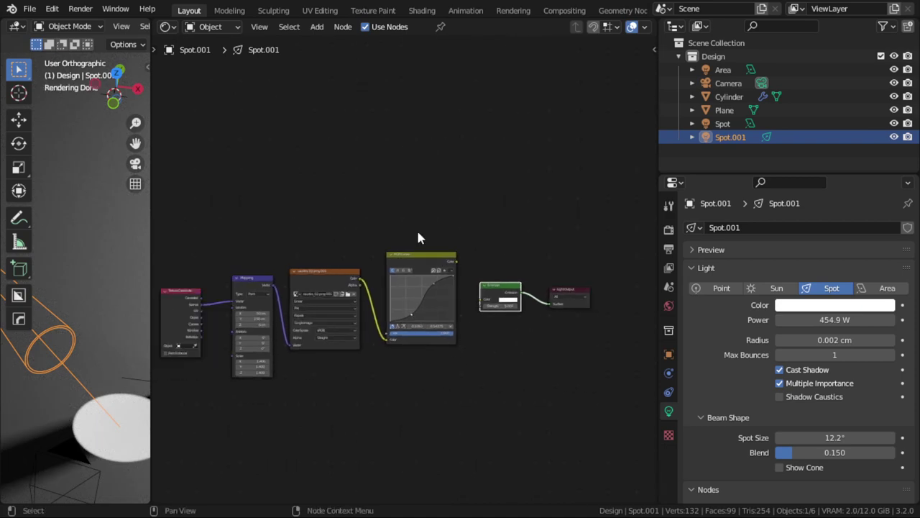
{"action": "key", "text": "space"}
{"action": "left_click_drag", "start_coordinate": [427, 217], "coordinate": [161, 404]}
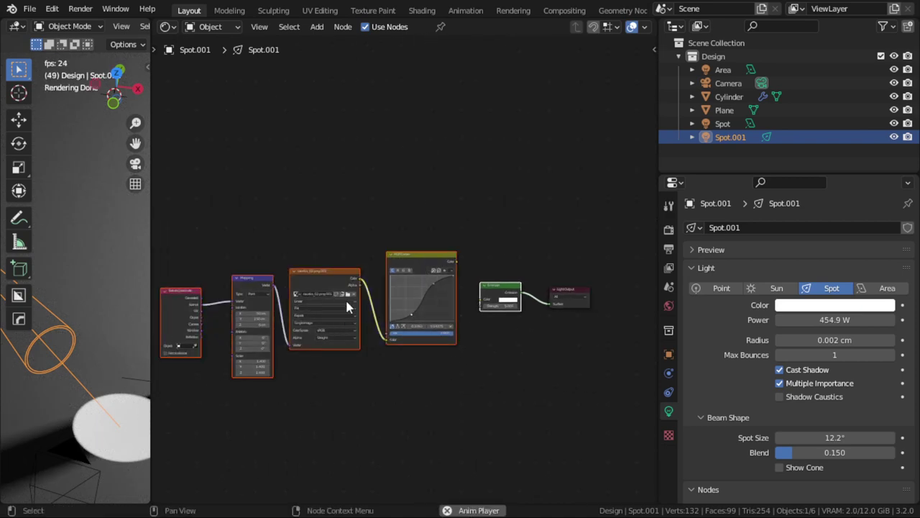
{"action": "scroll", "coordinate": [404, 280], "scroll_direction": "up", "scroll_amount": 1}
{"action": "left_click", "coordinate": [476, 252]}
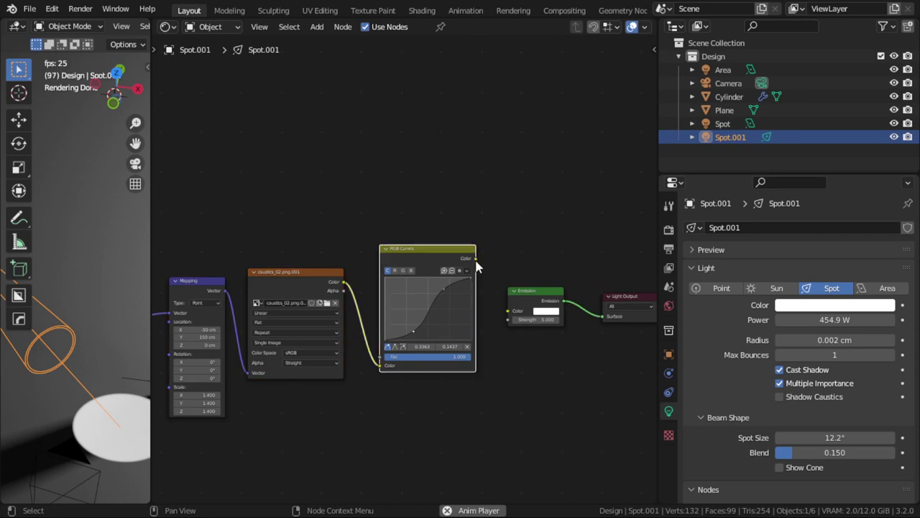
{"action": "scroll", "coordinate": [456, 312], "scroll_direction": "down", "scroll_amount": 2}
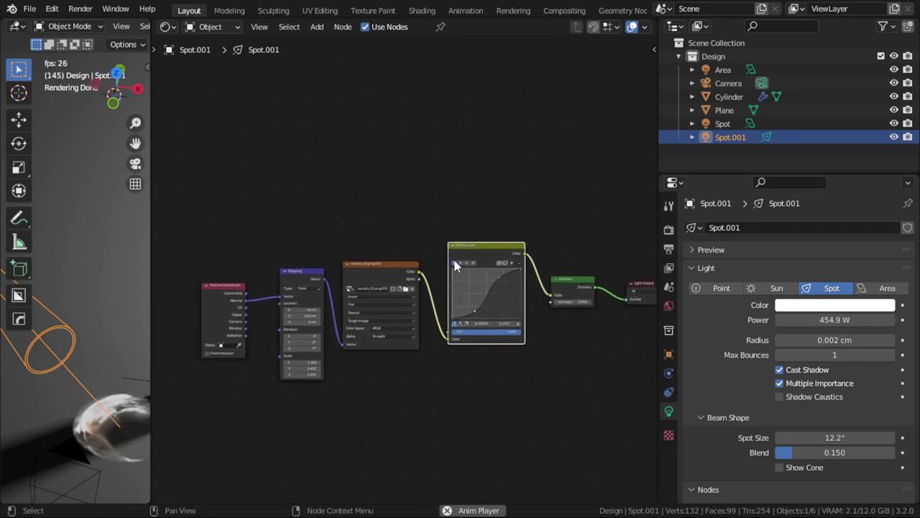
{"action": "left_click", "coordinate": [458, 241]}
{"action": "left_click_drag", "start_coordinate": [497, 211], "coordinate": [217, 392]}
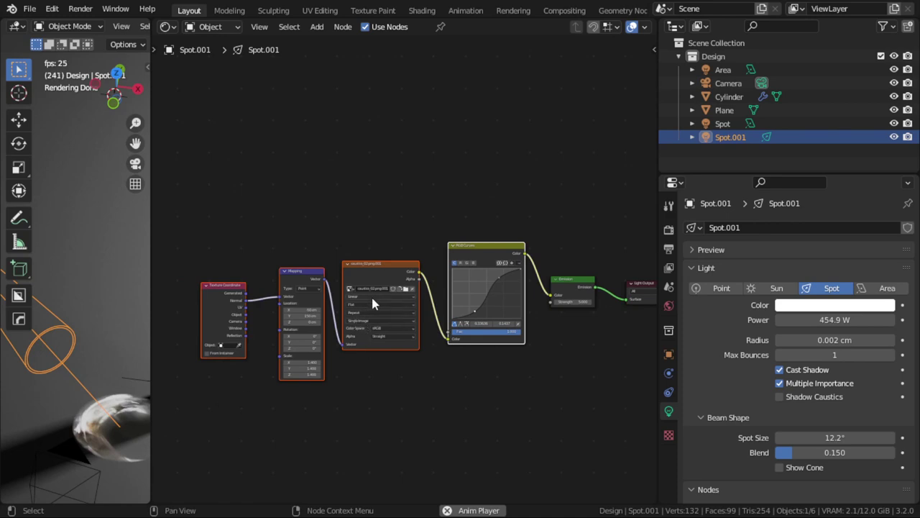
Browse the node actions and Add > Group lists, leaving the nodes ungrouped
{"action": "right_click", "coordinate": [374, 282]}
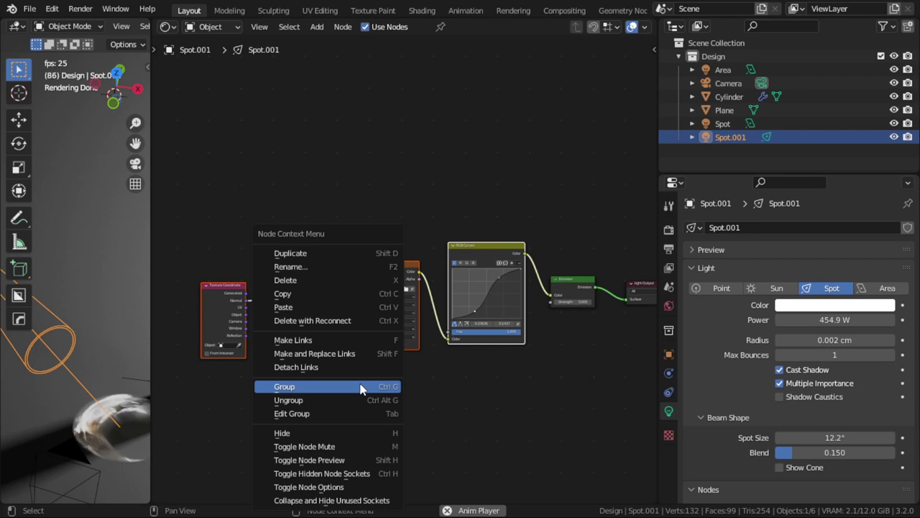
{"action": "key", "text": "Escape"}
{"action": "key", "text": "shift+a"}
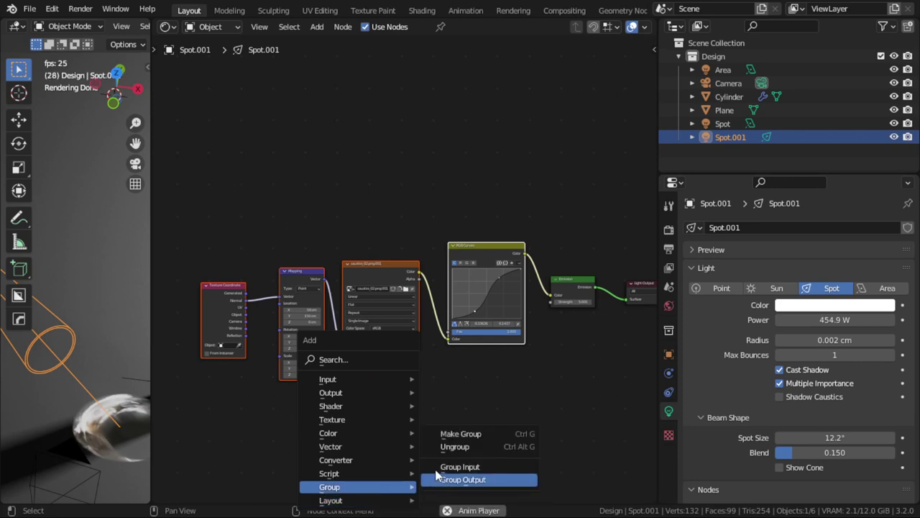
{"action": "key", "text": "Escape"}
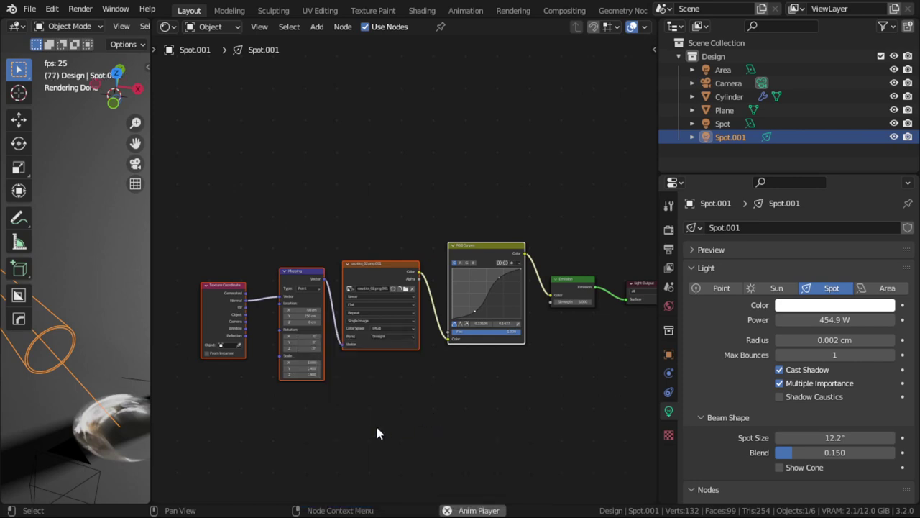